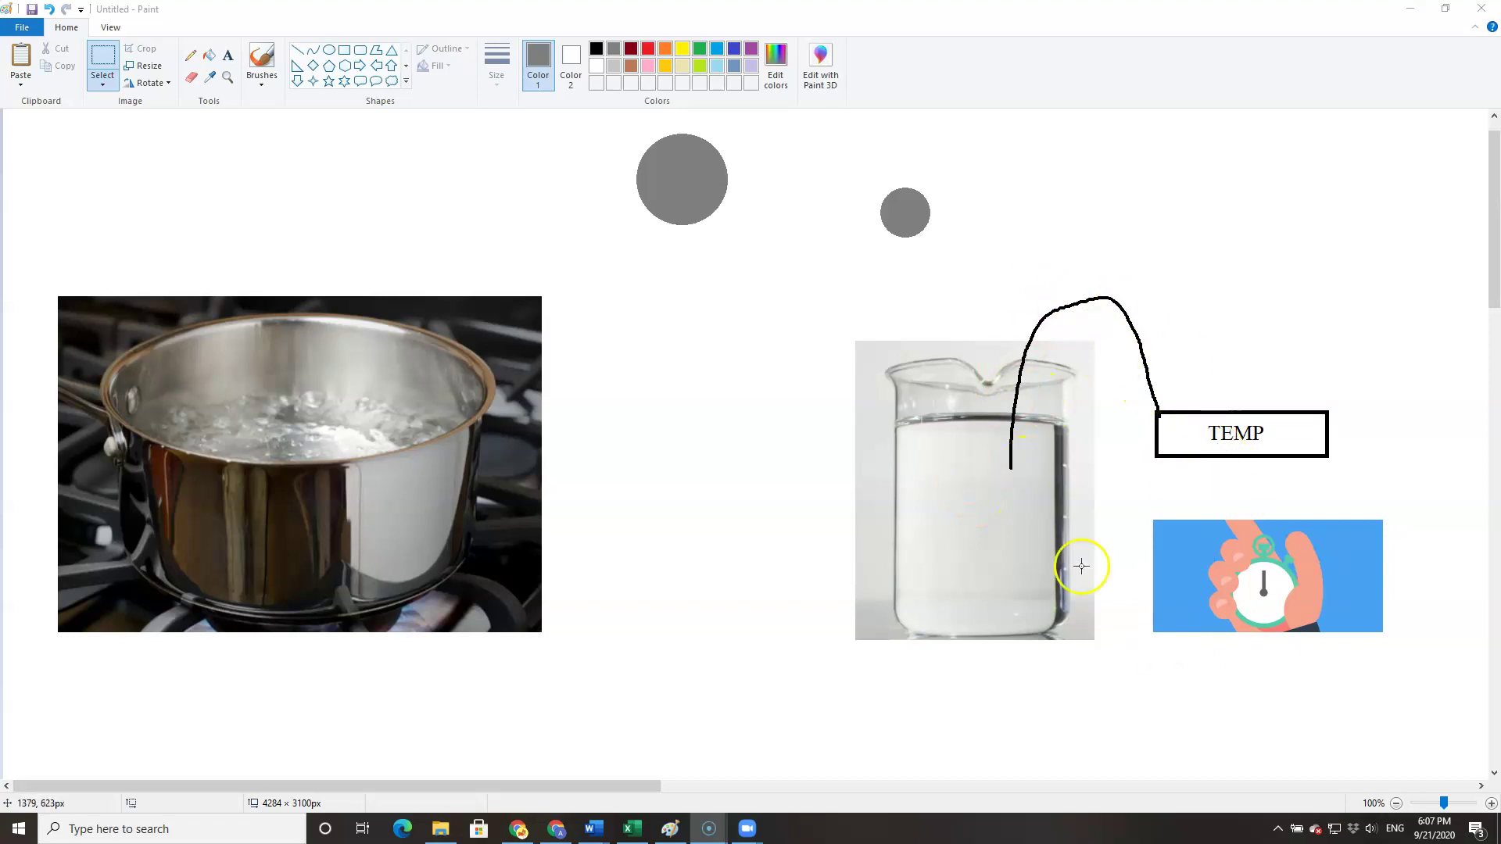
- In Paint, drag the large grey circle past the pot and beaker back to the top, then place the small circle beside it
drag(621, 126, 737, 237)
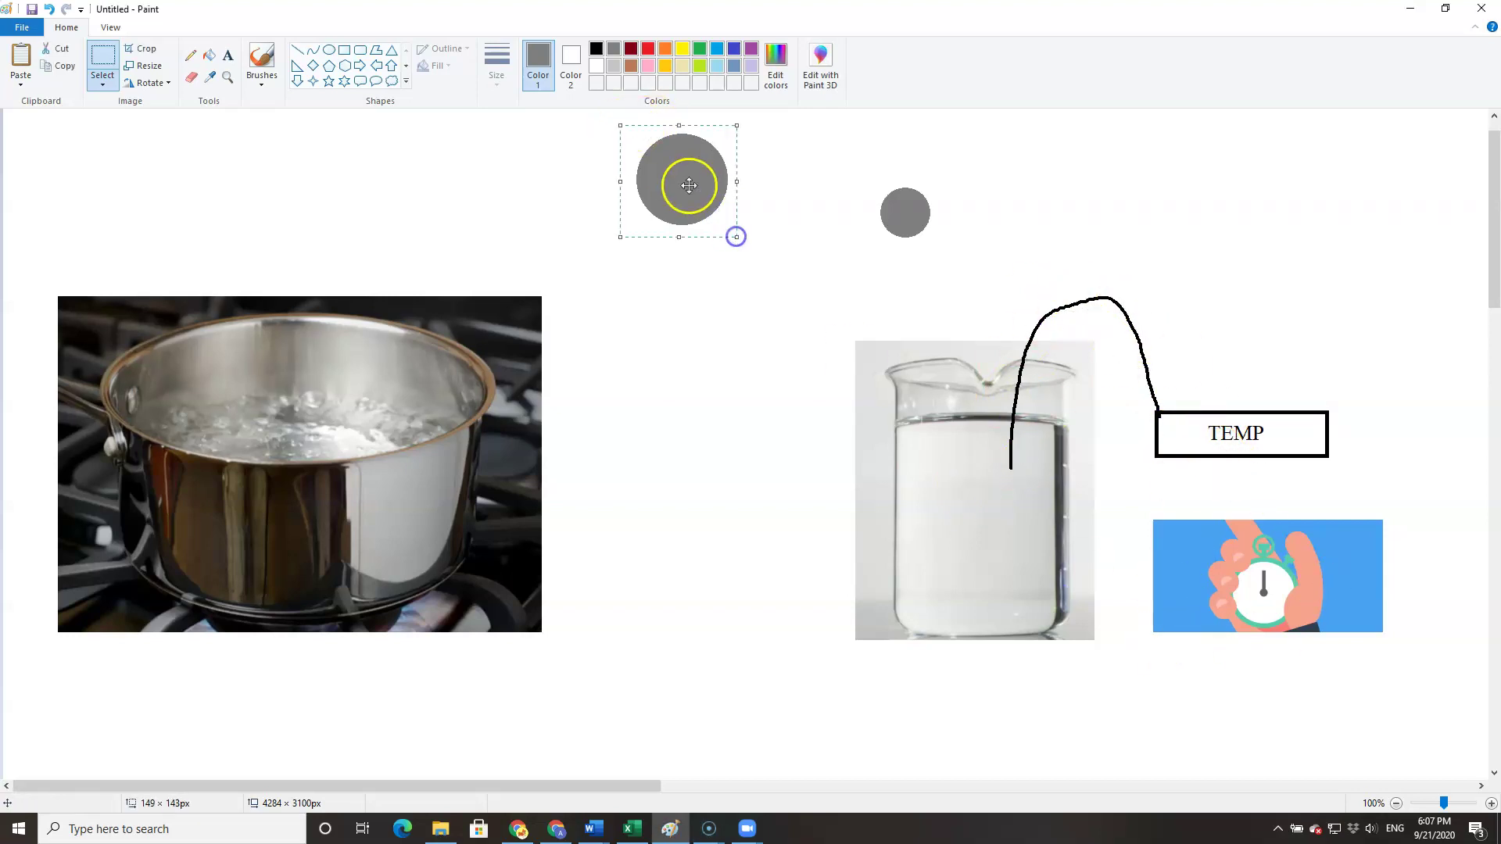
drag(689, 182, 284, 446)
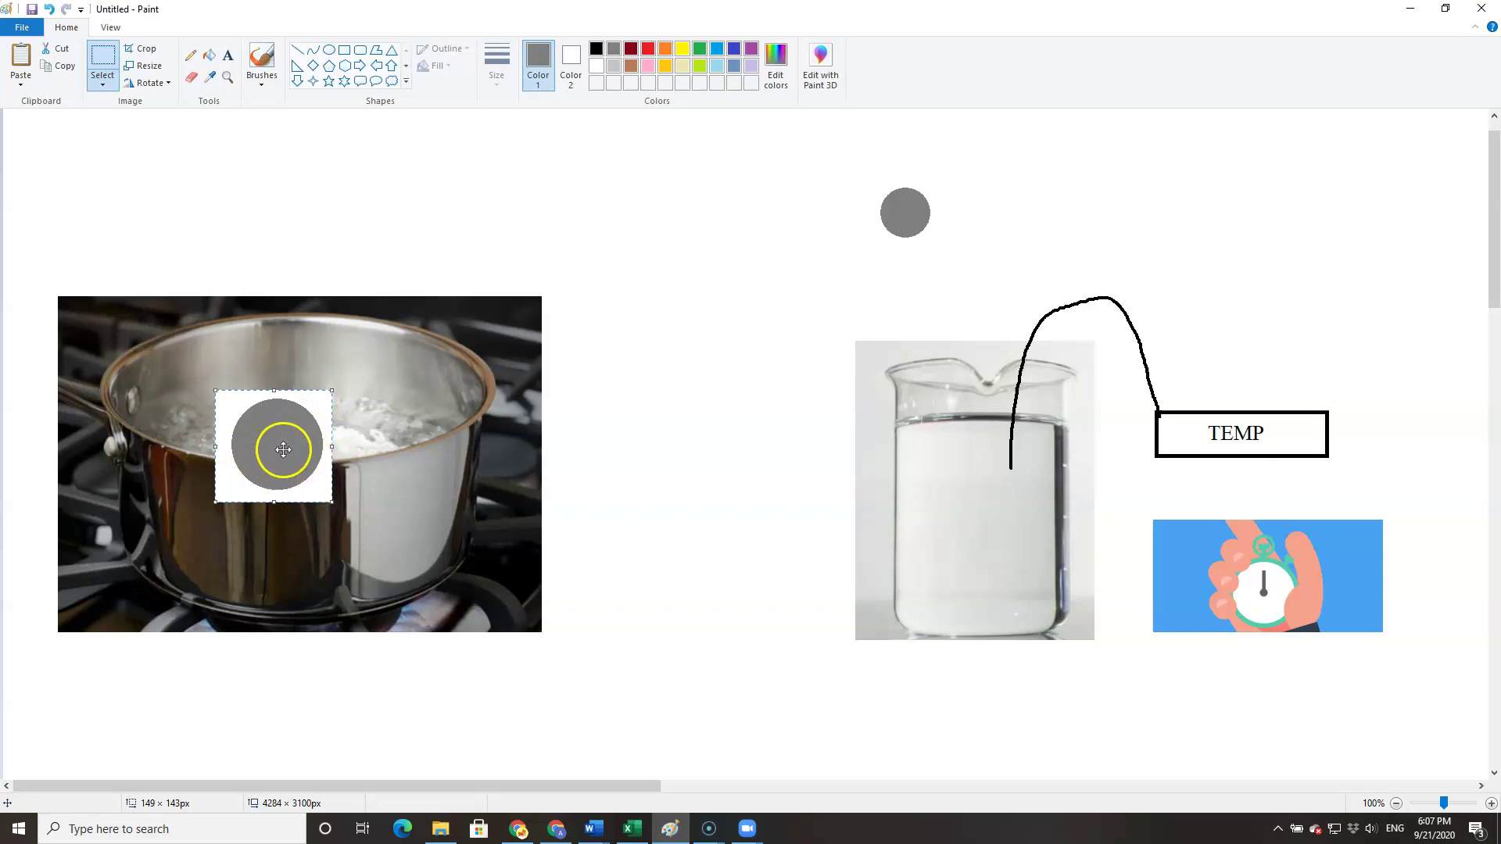
drag(272, 457, 975, 559)
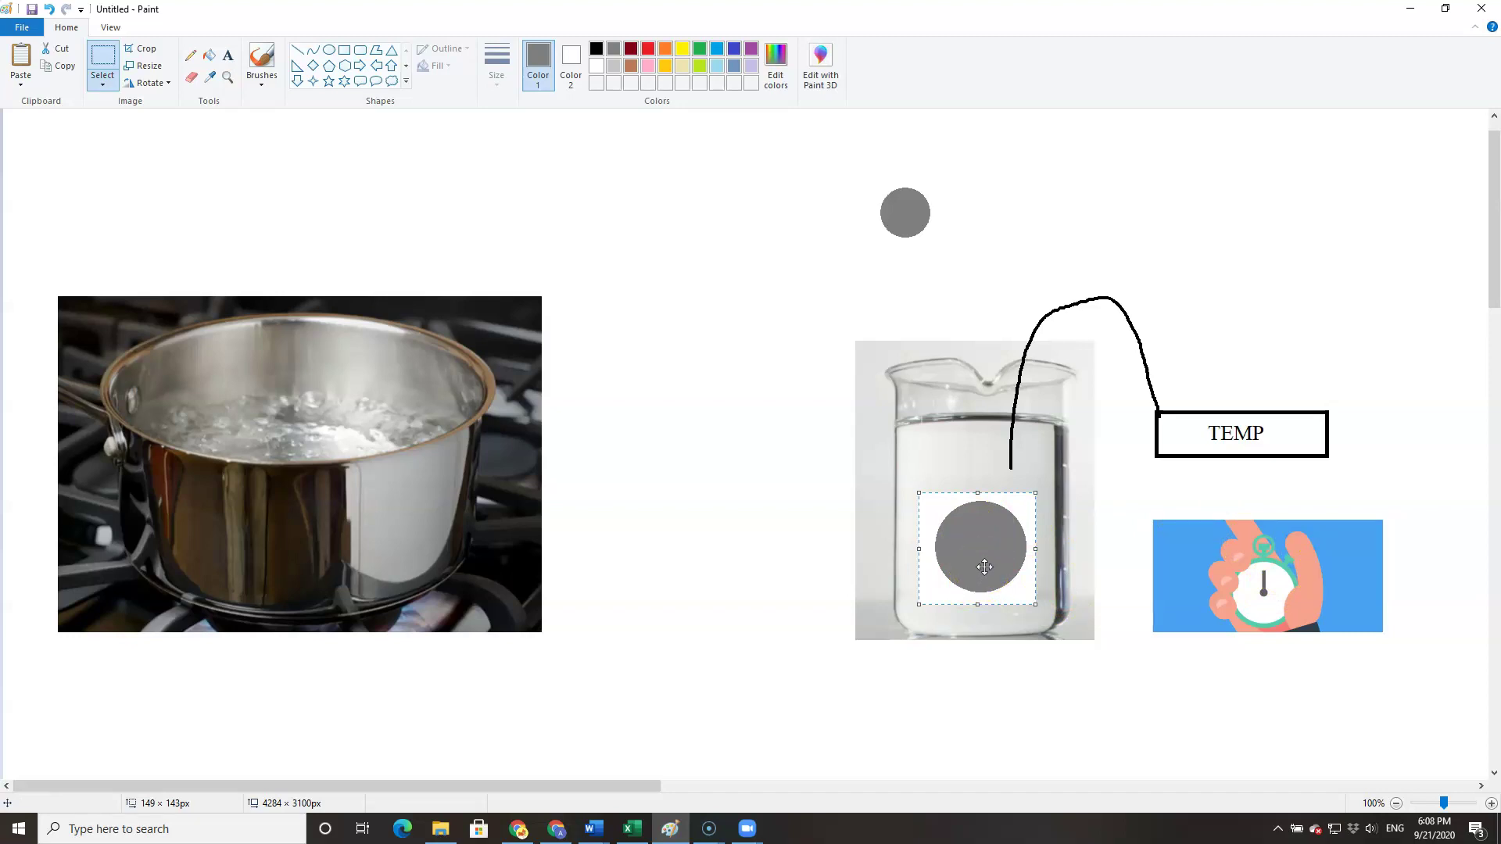
drag(982, 564, 664, 217)
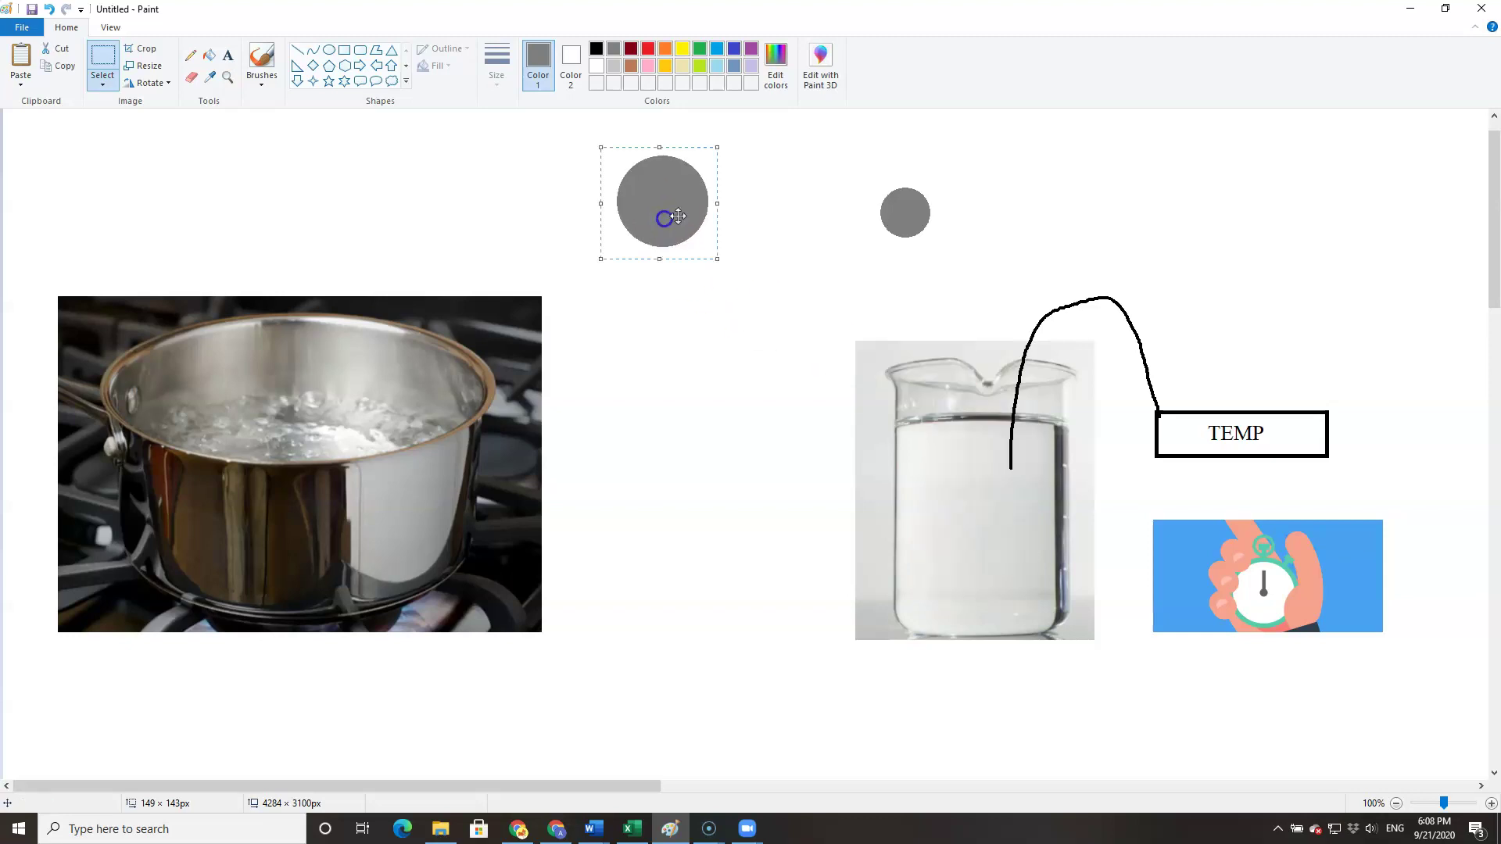
click(851, 188)
drag(865, 172, 754, 287)
click(731, 365)
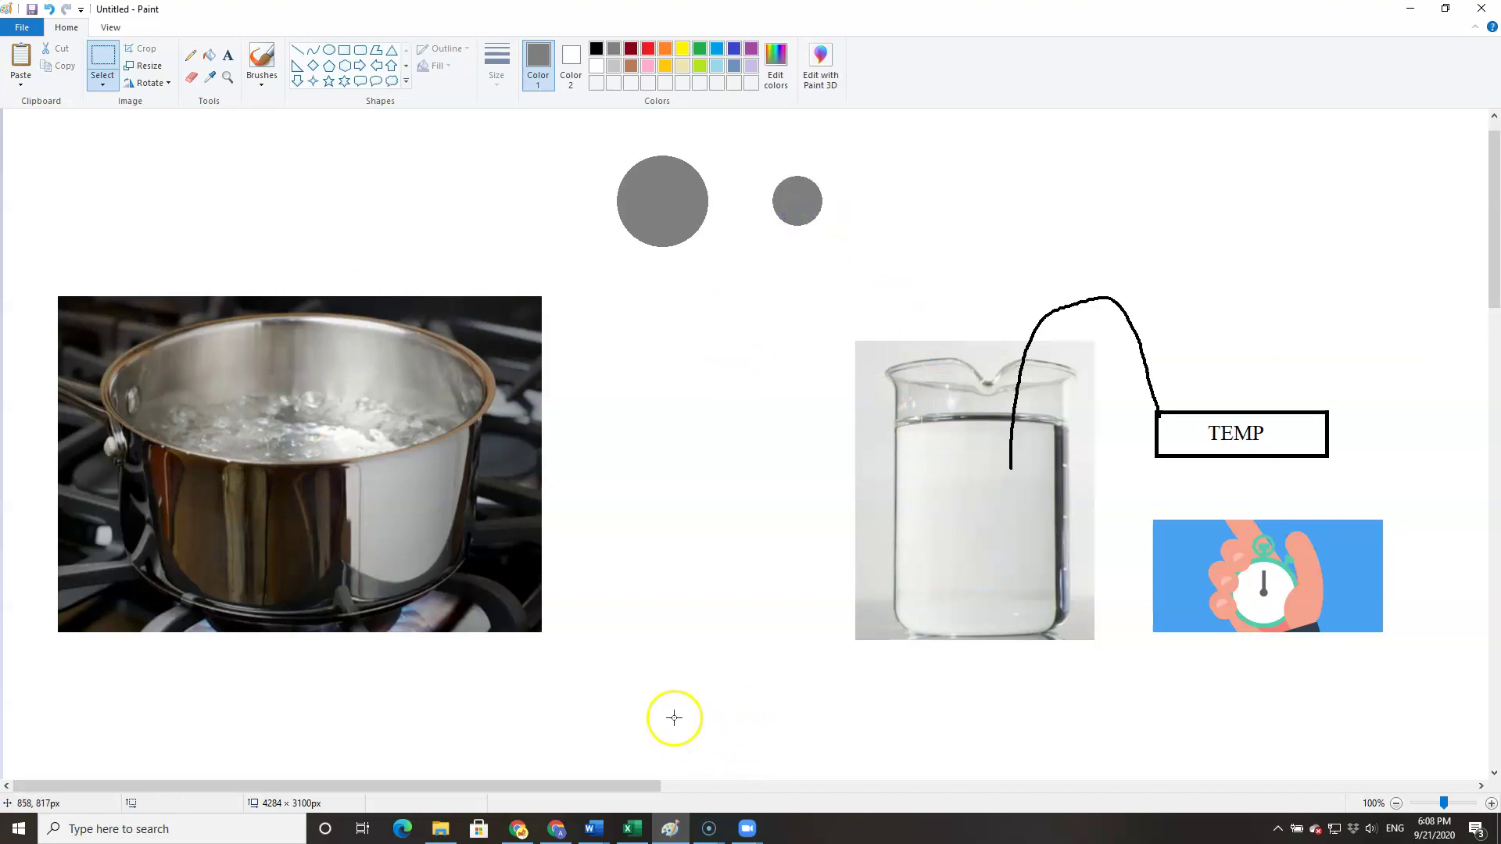
- Switch to the Excel workbook and select the Trial columns and LARGE SPHERE title
mouse_move(654, 827)
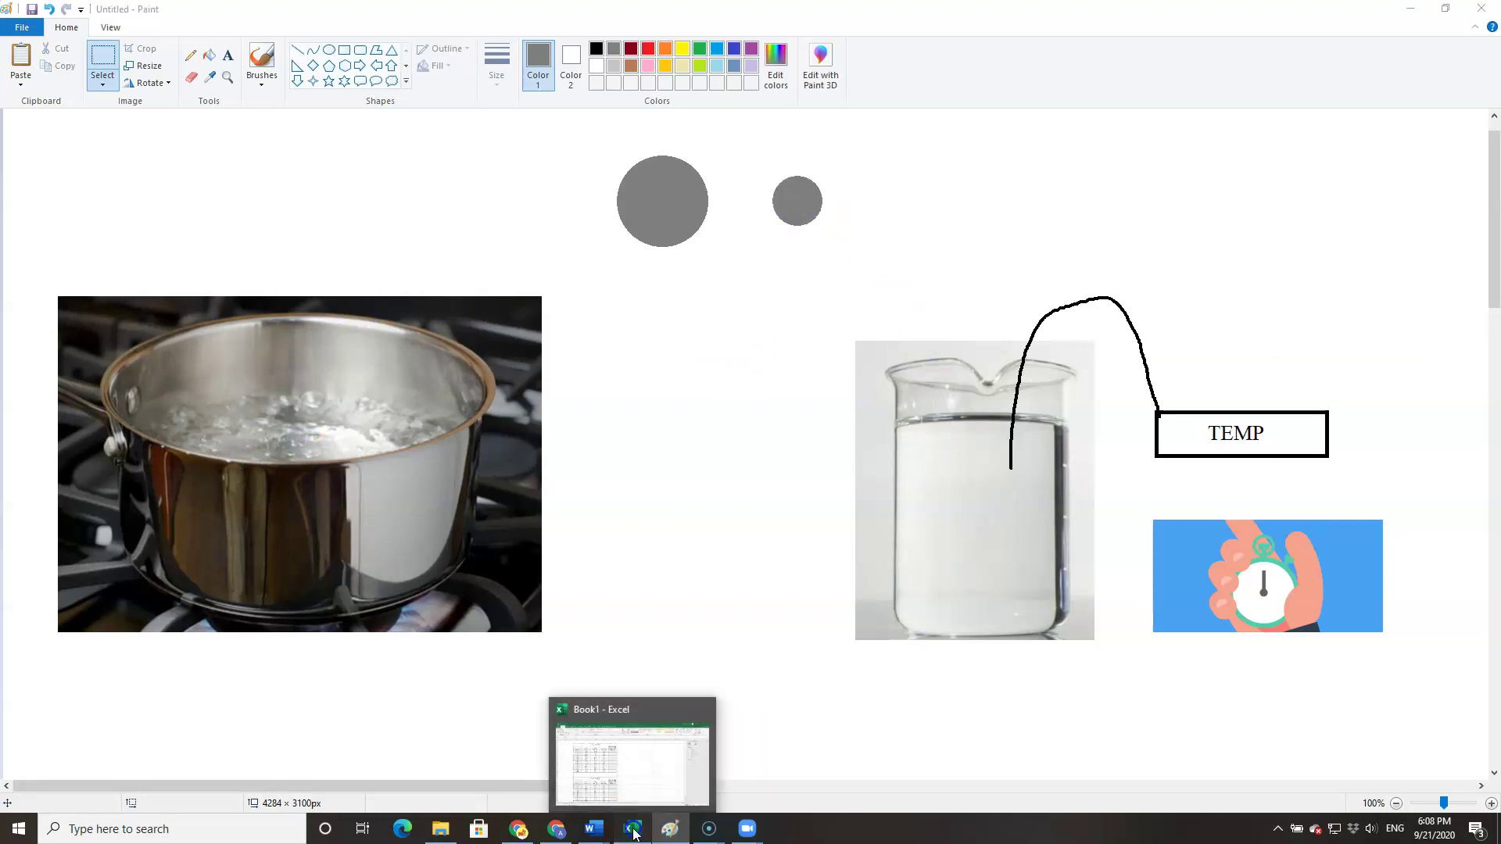
click(634, 747)
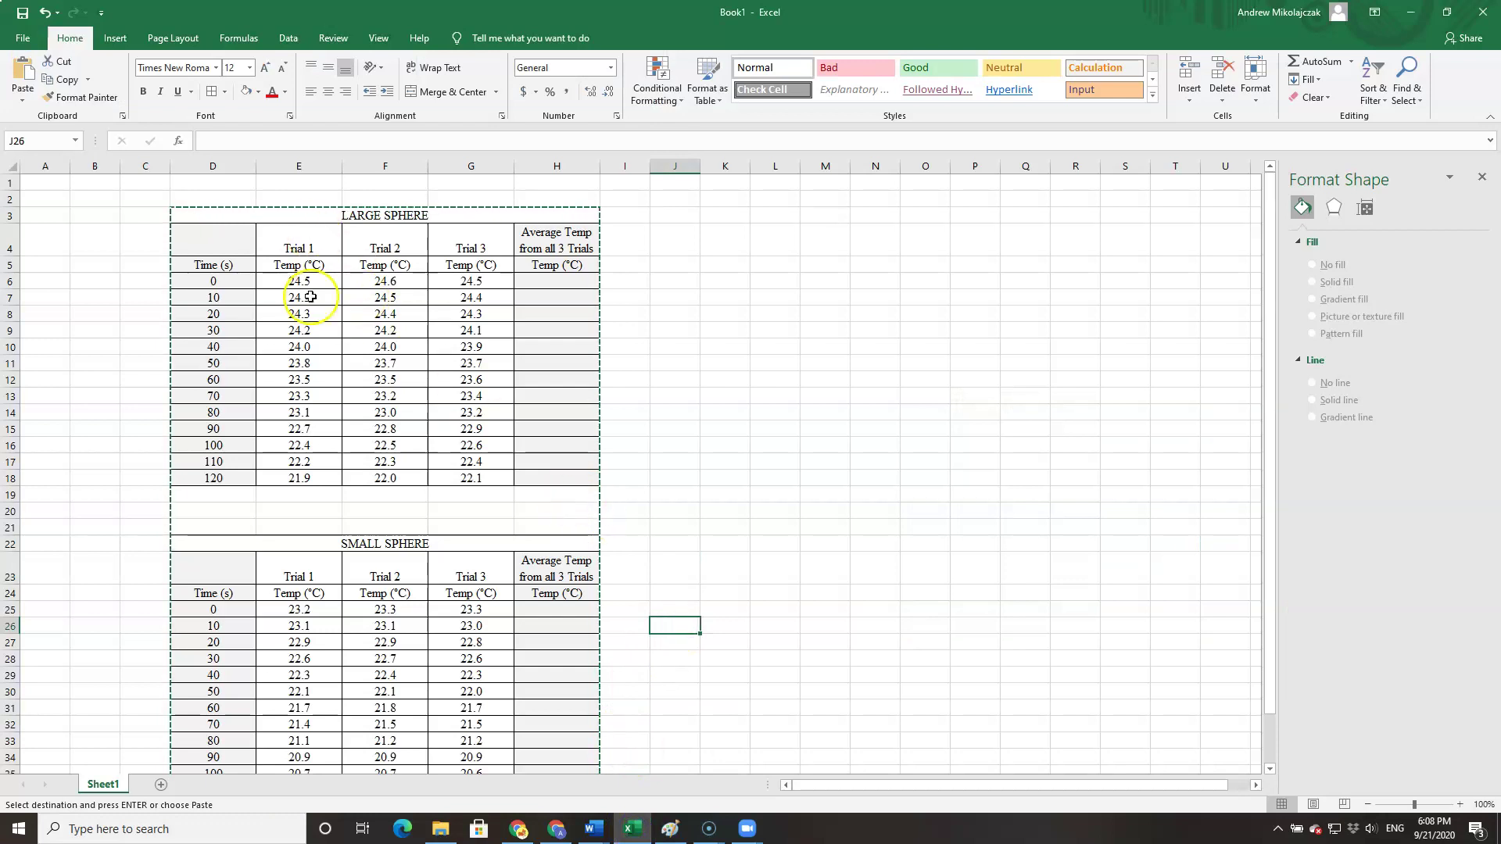
click(293, 161)
click(473, 162)
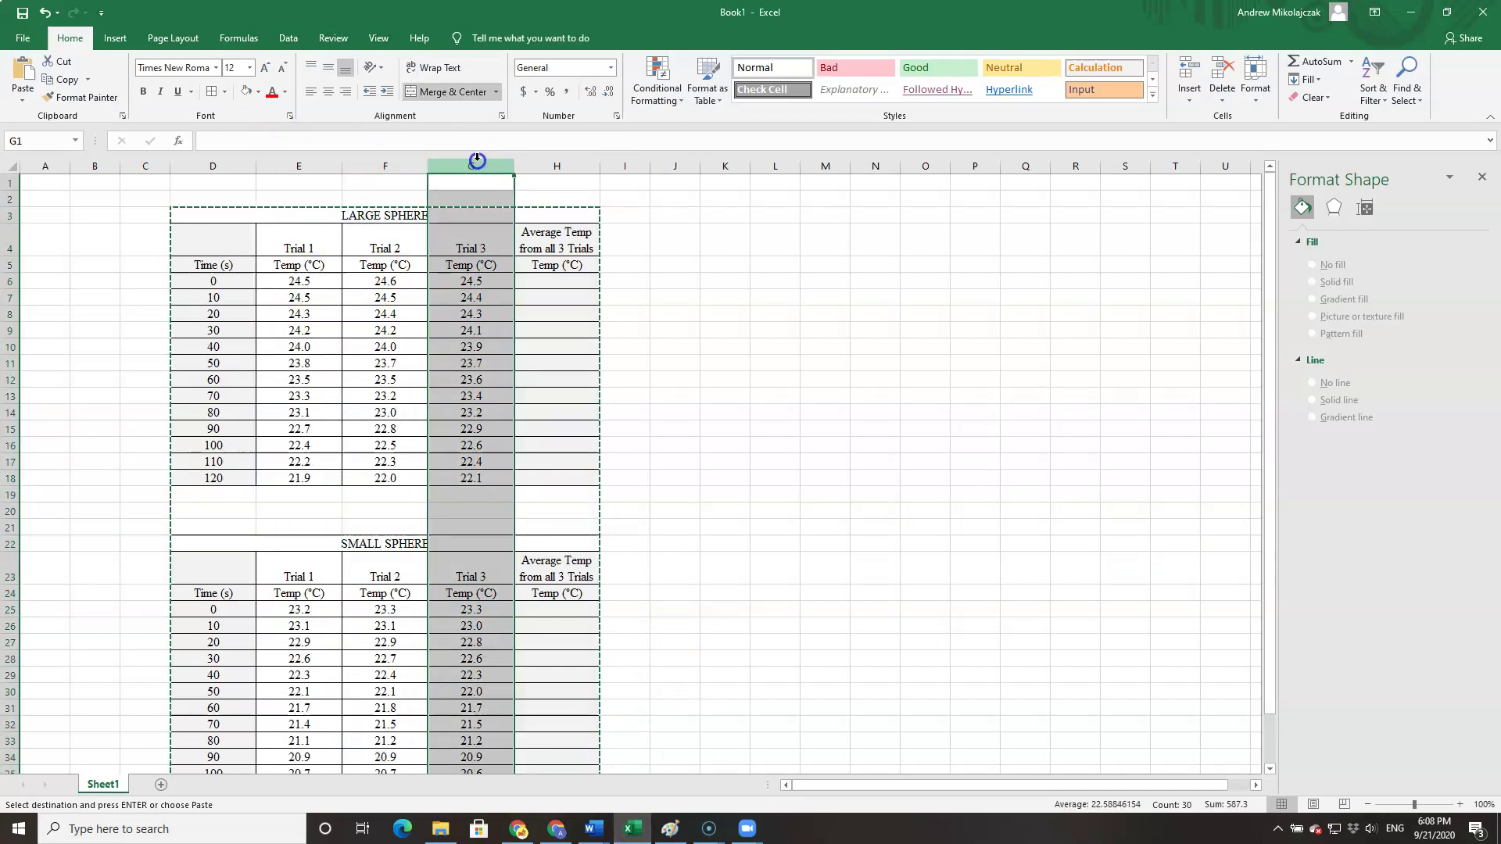
click(391, 213)
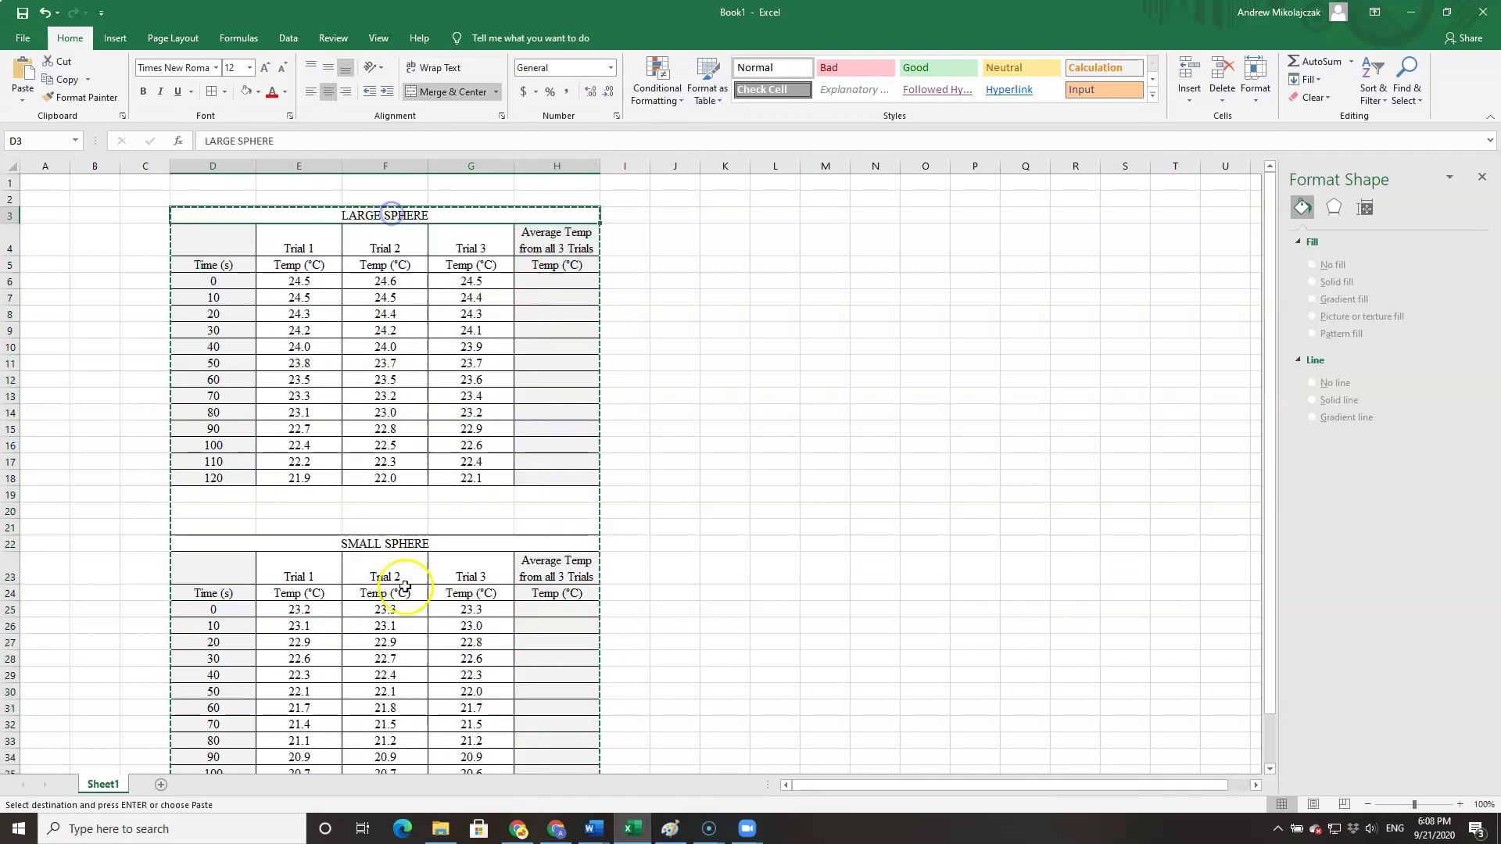
- Cancel the pending copy marquee and scroll the tables down and back up
click(677, 510)
key(Escape)
click(688, 298)
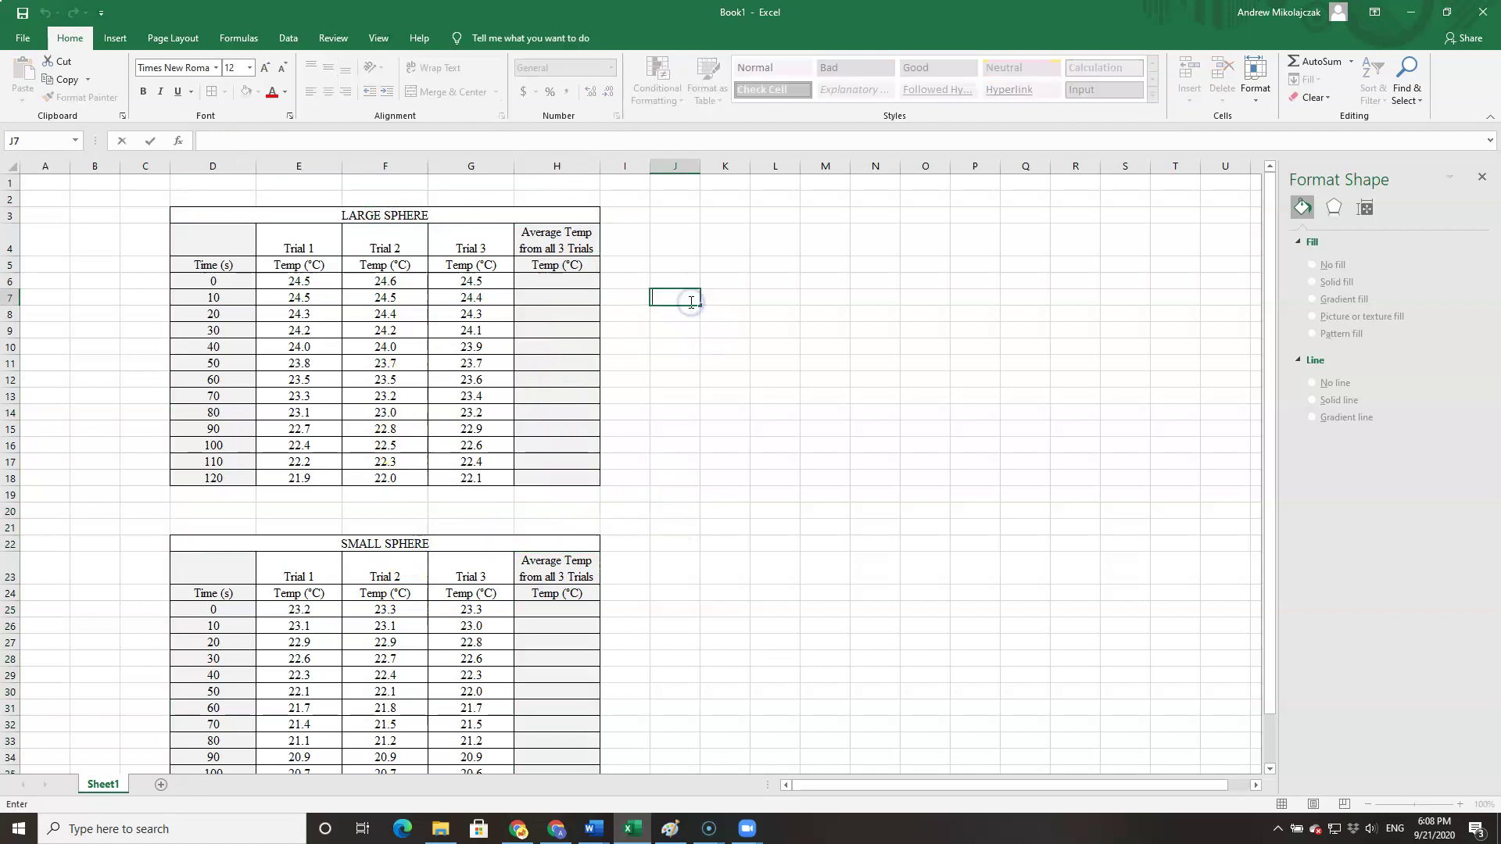
click(682, 362)
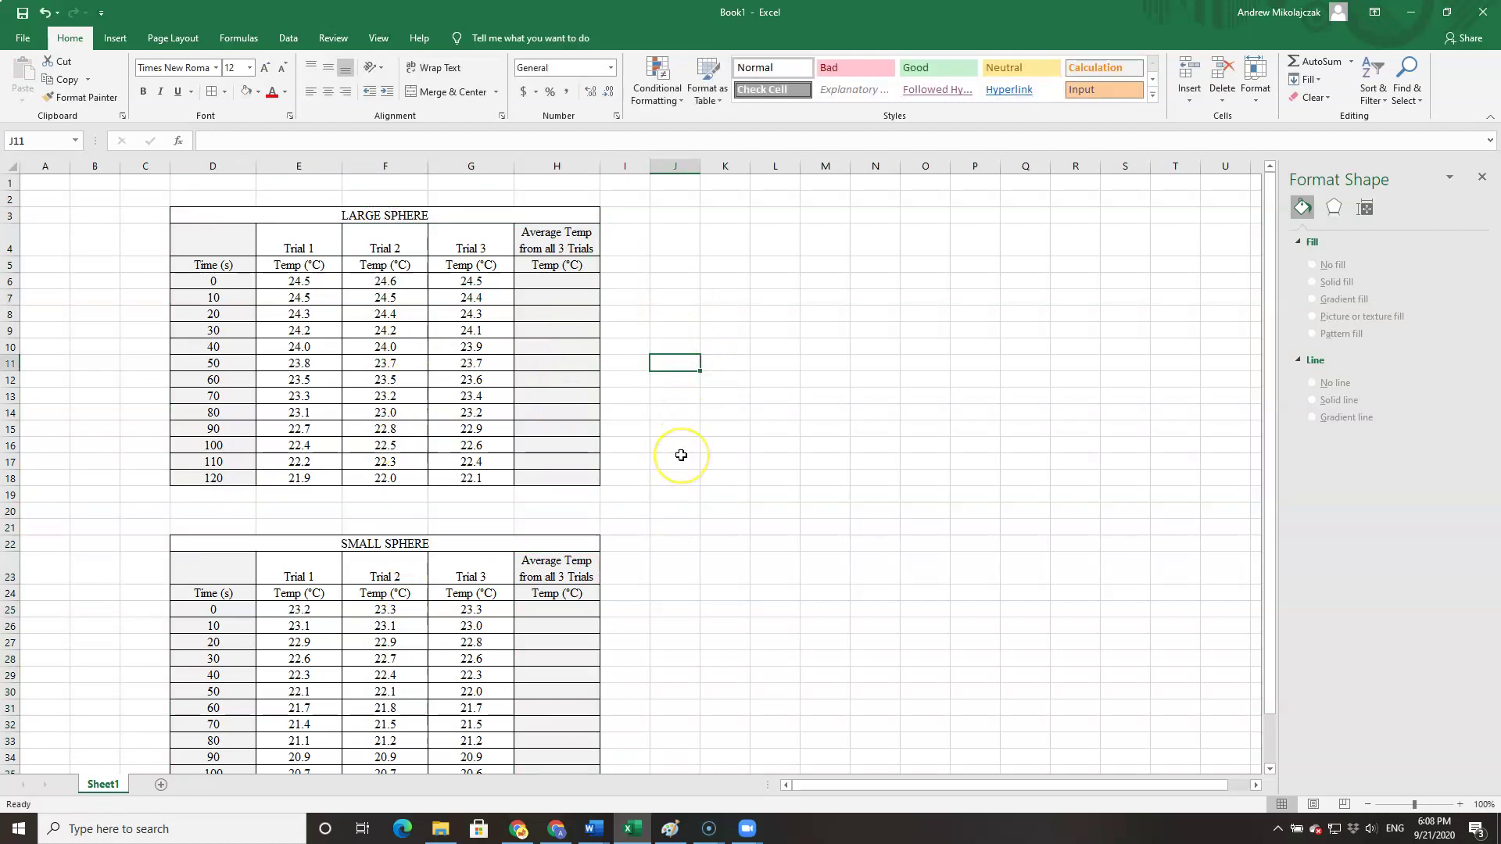
scroll(681, 455, down, 3)
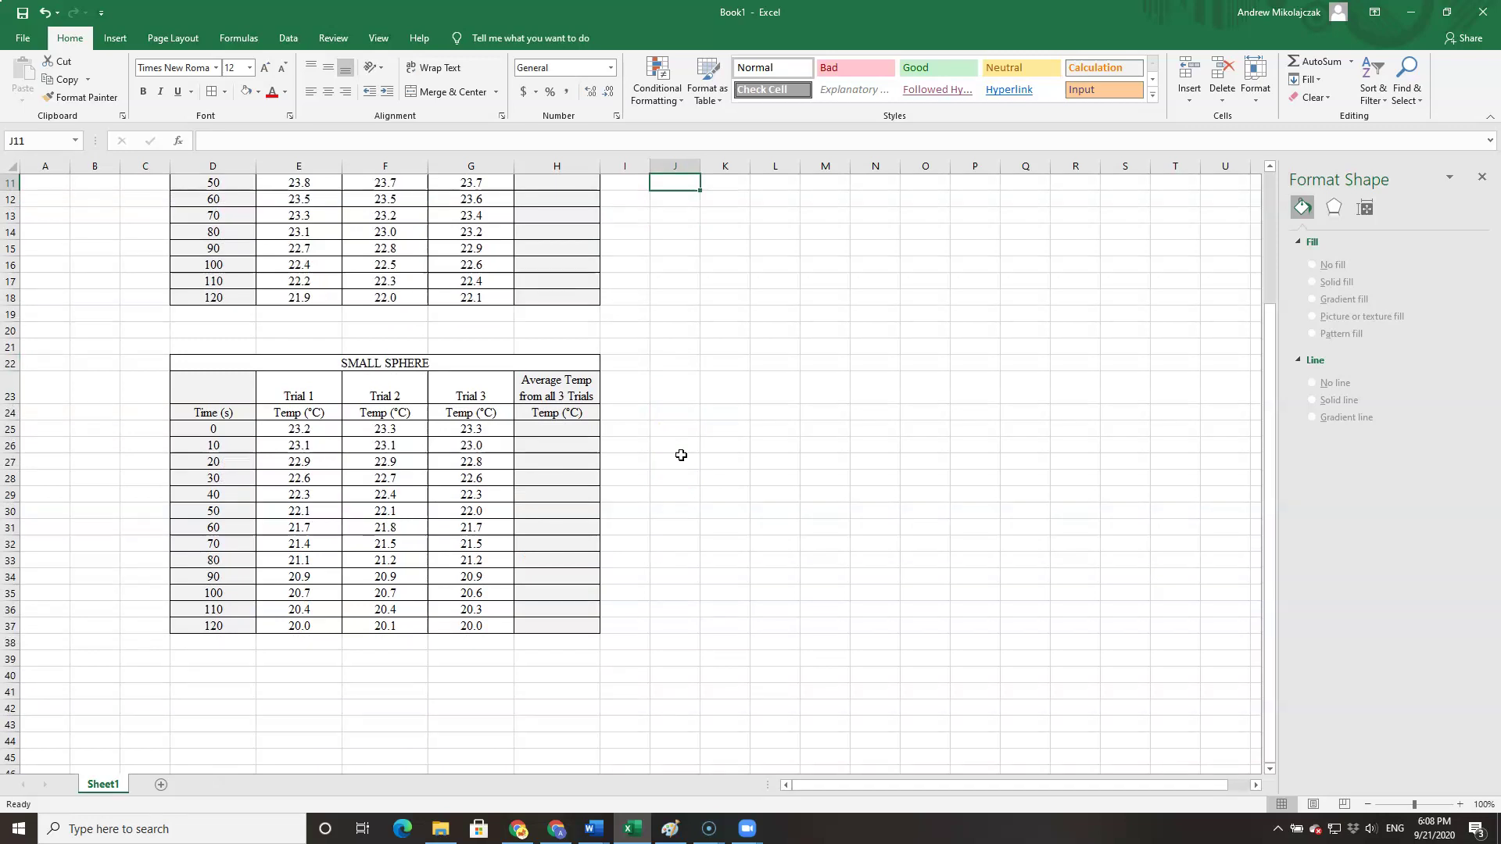
scroll(681, 455, up, 3)
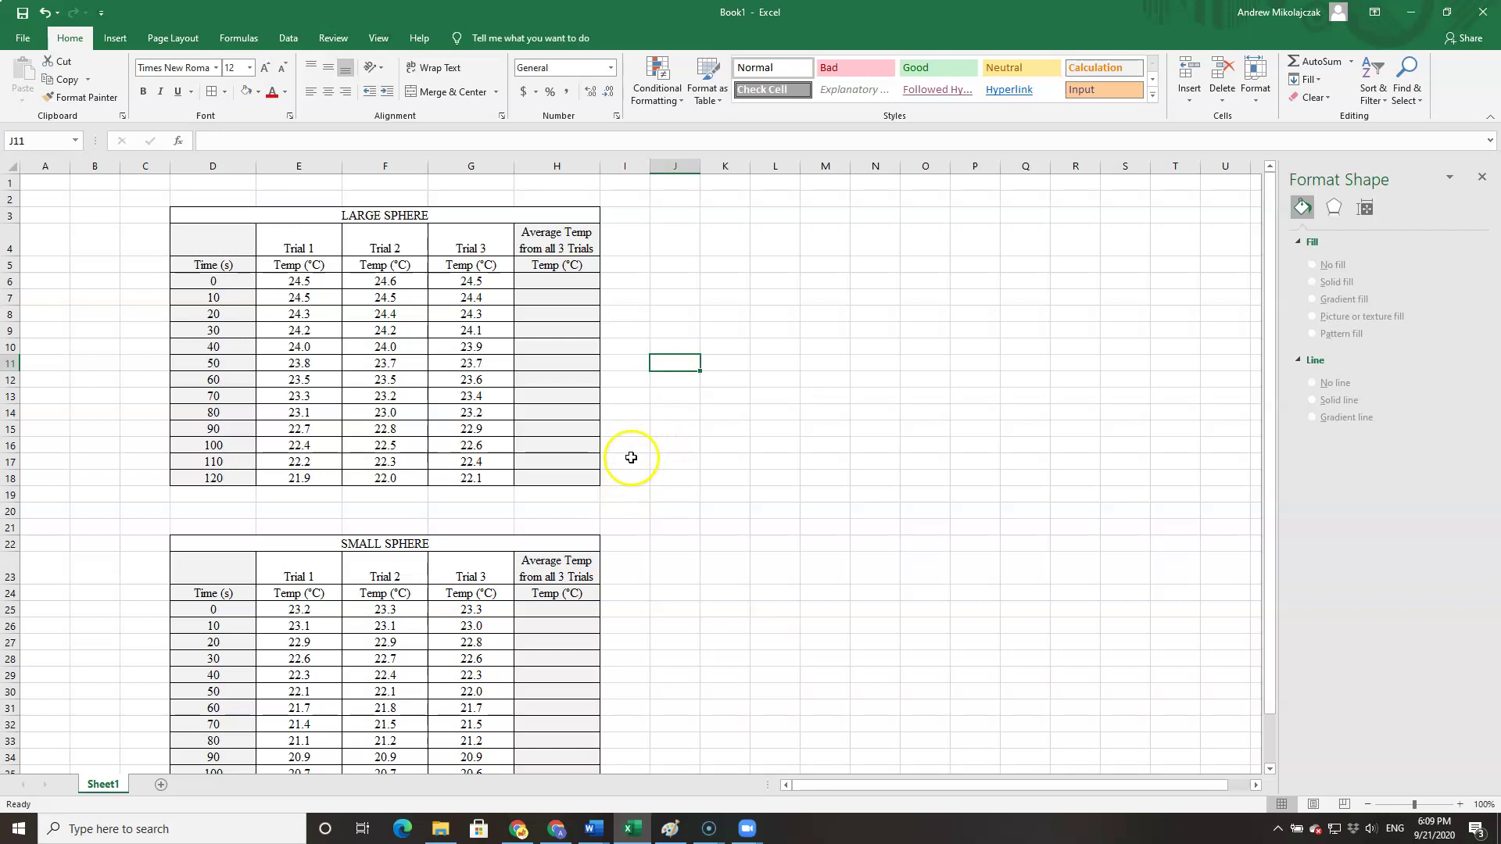
- Enter =AVERAGE(E6:G6) in H6 to average the time-0 trials, giving 24.5
click(547, 284)
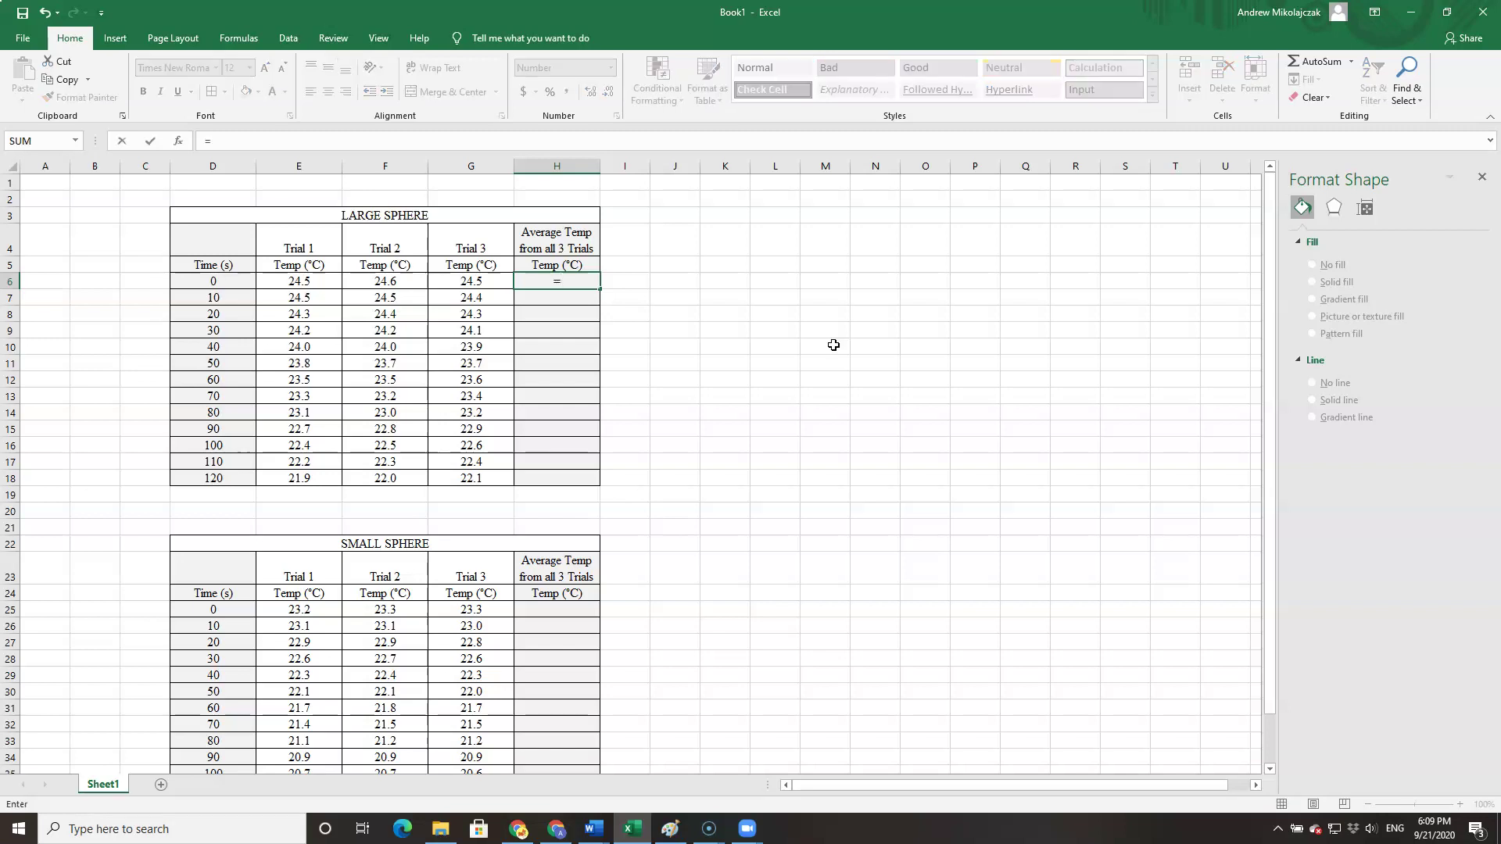
text(average()
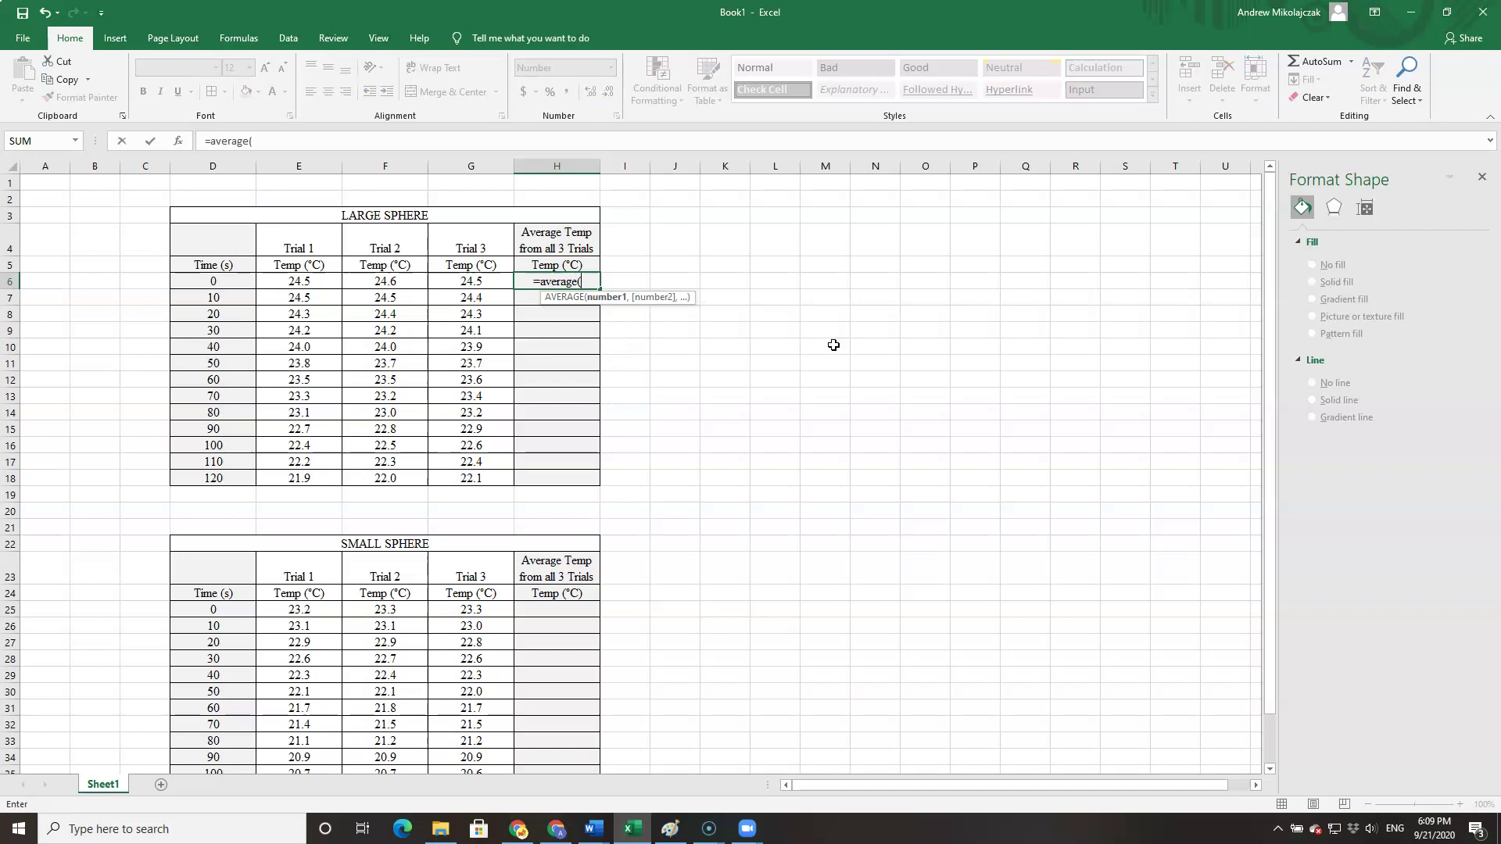
drag(328, 283, 446, 284)
text())
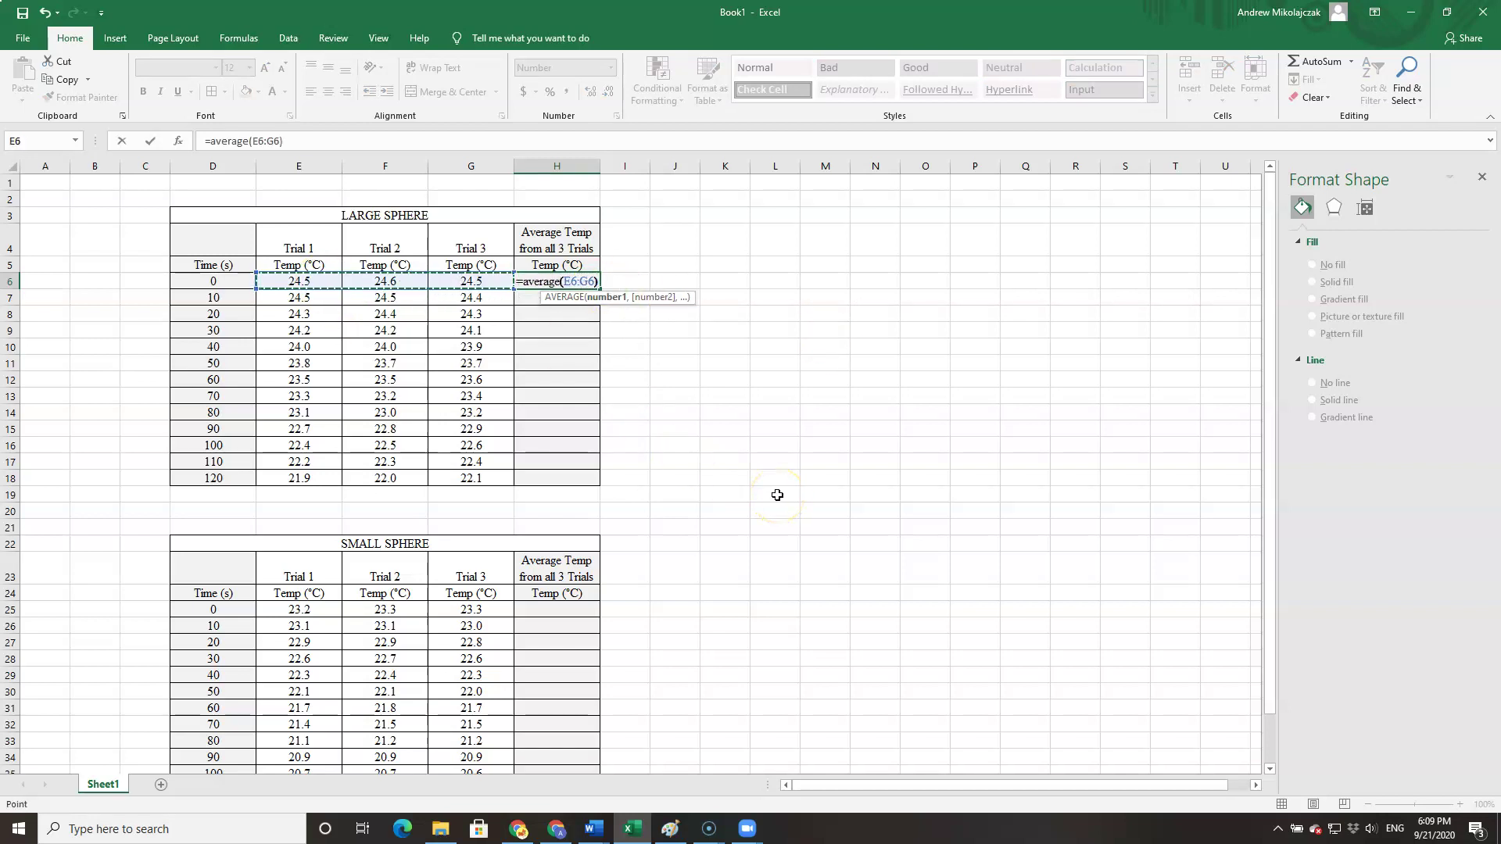
key(Return)
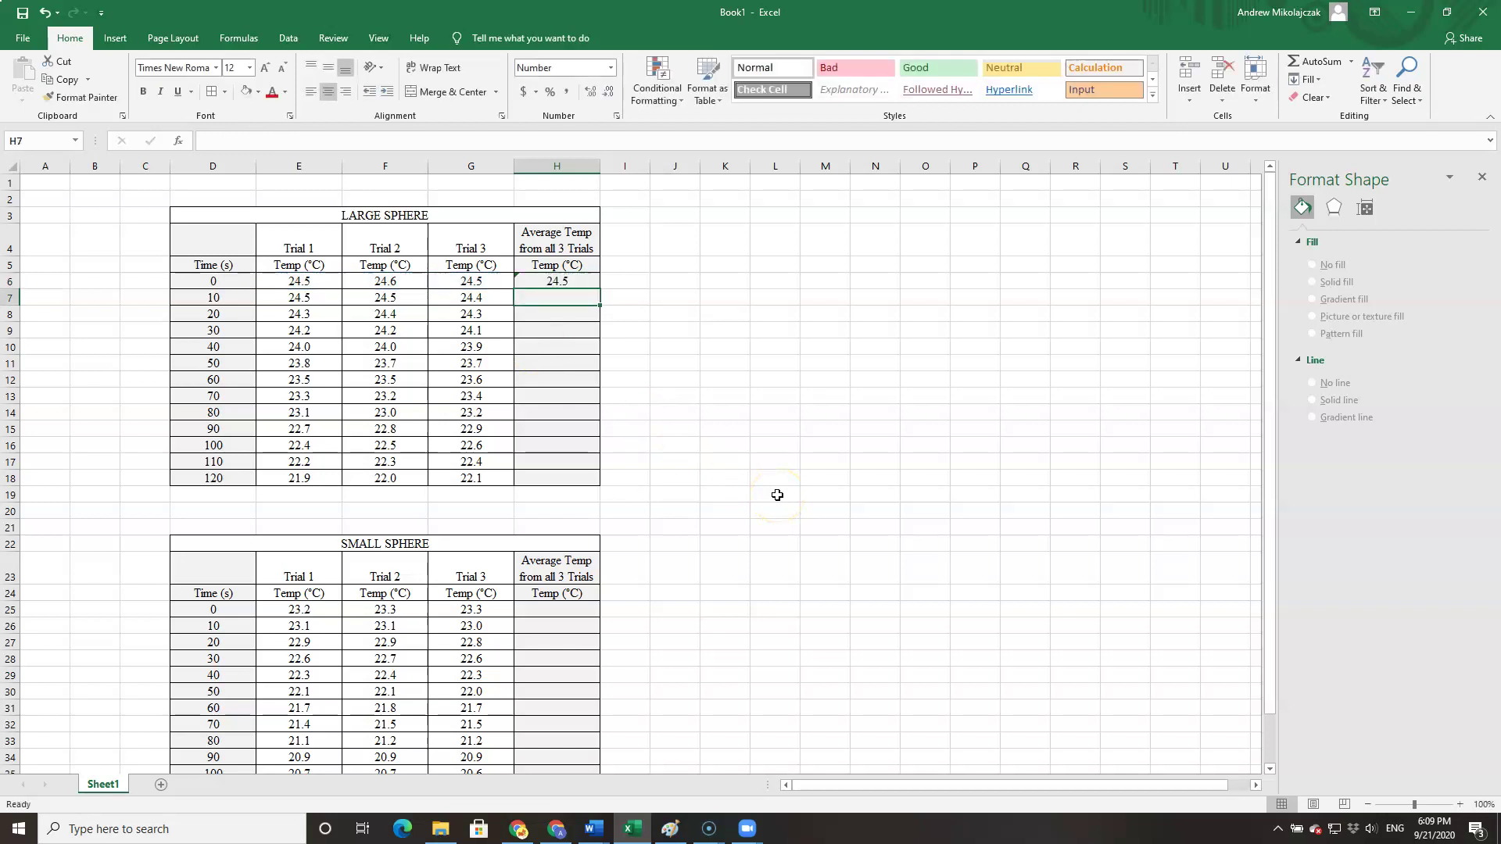
click(588, 279)
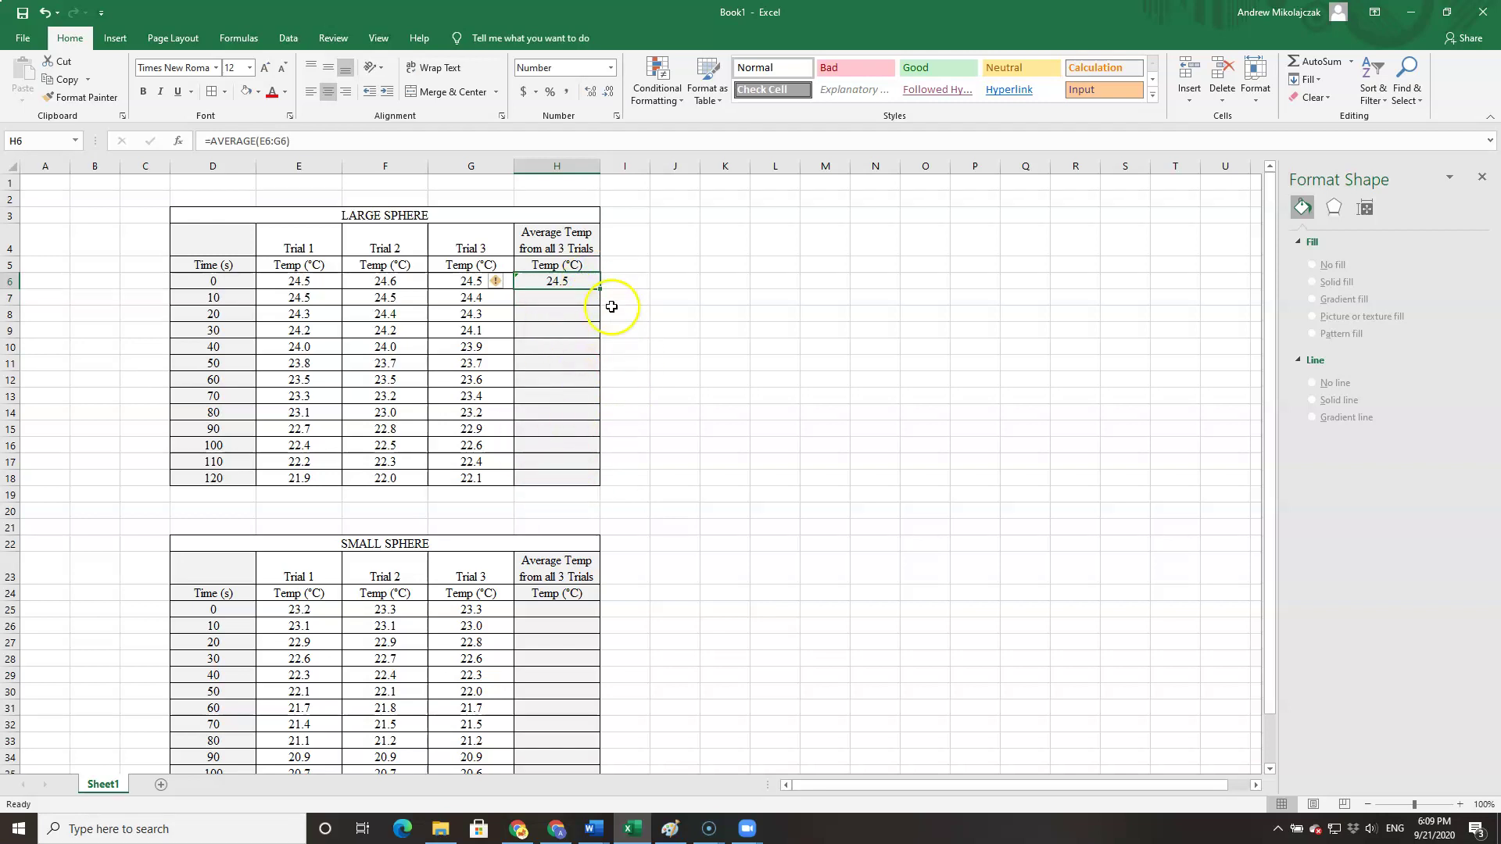
- Fill the H6 average down to H18 and ignore the omitted-cells error flag
drag(601, 289, 592, 487)
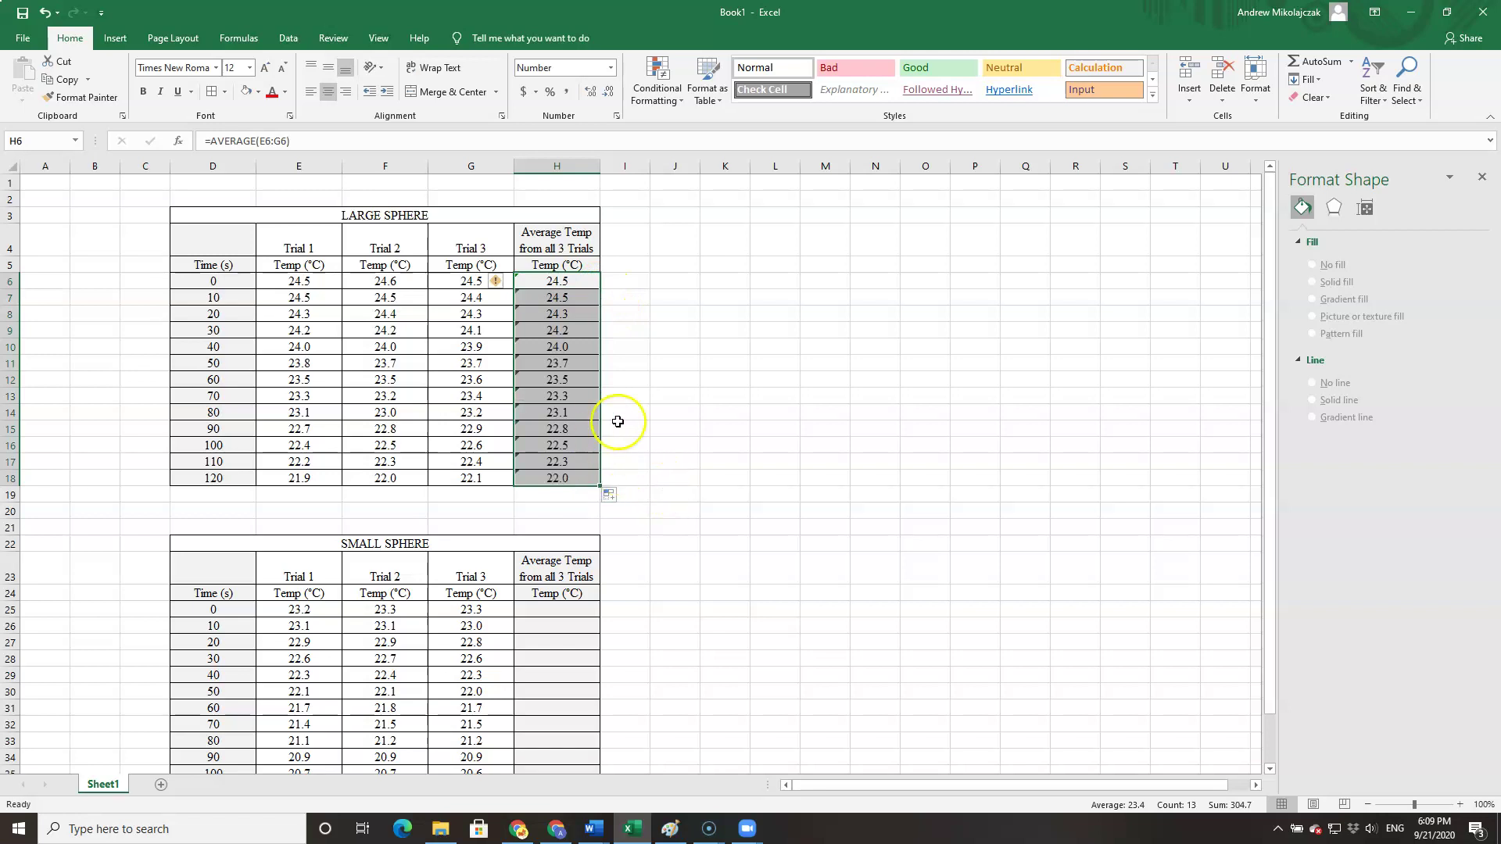
click(663, 413)
drag(553, 279, 564, 478)
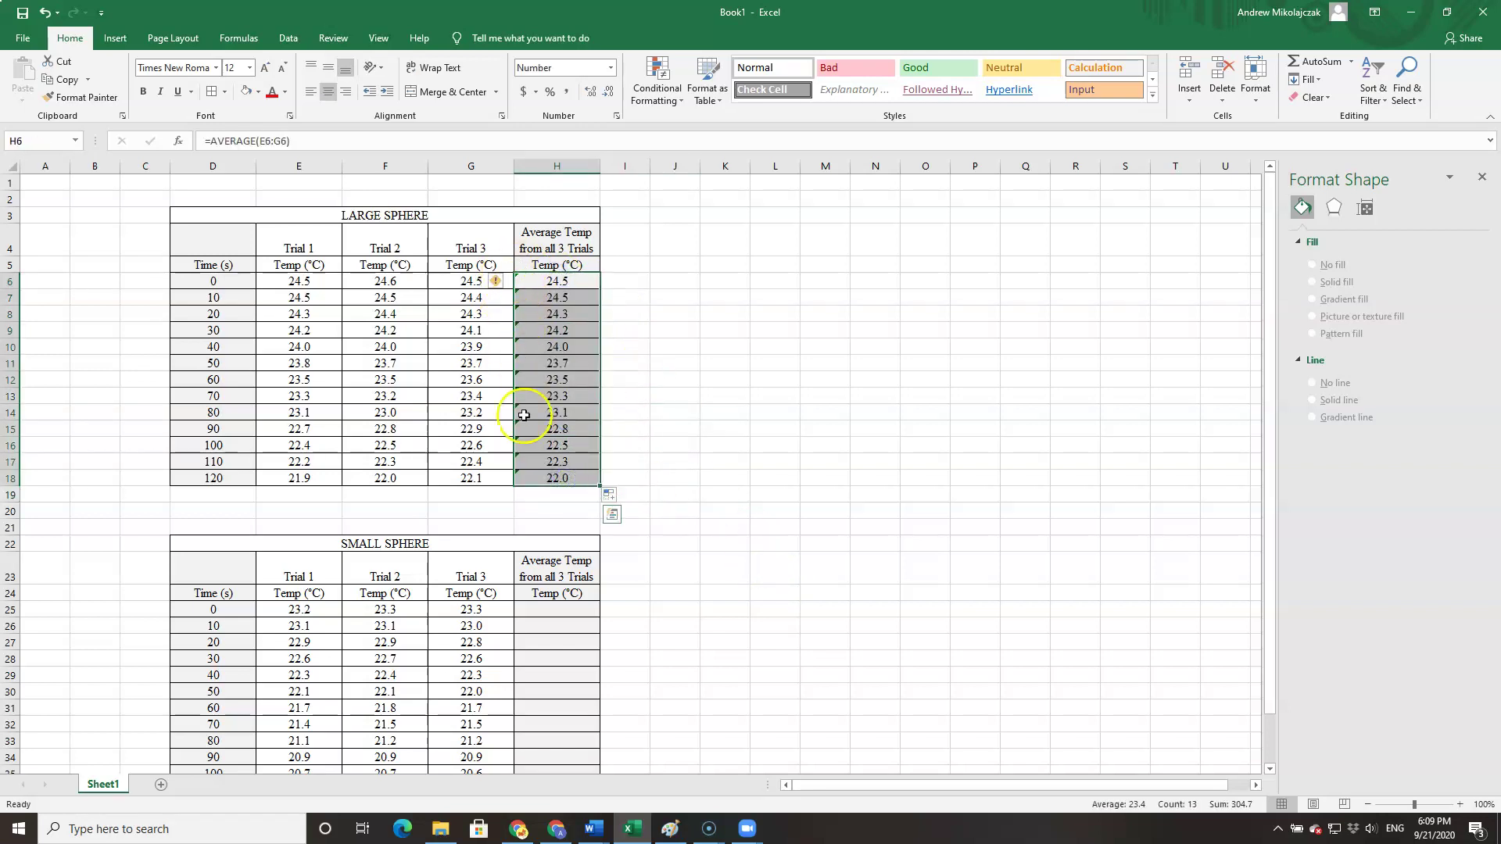
click(501, 282)
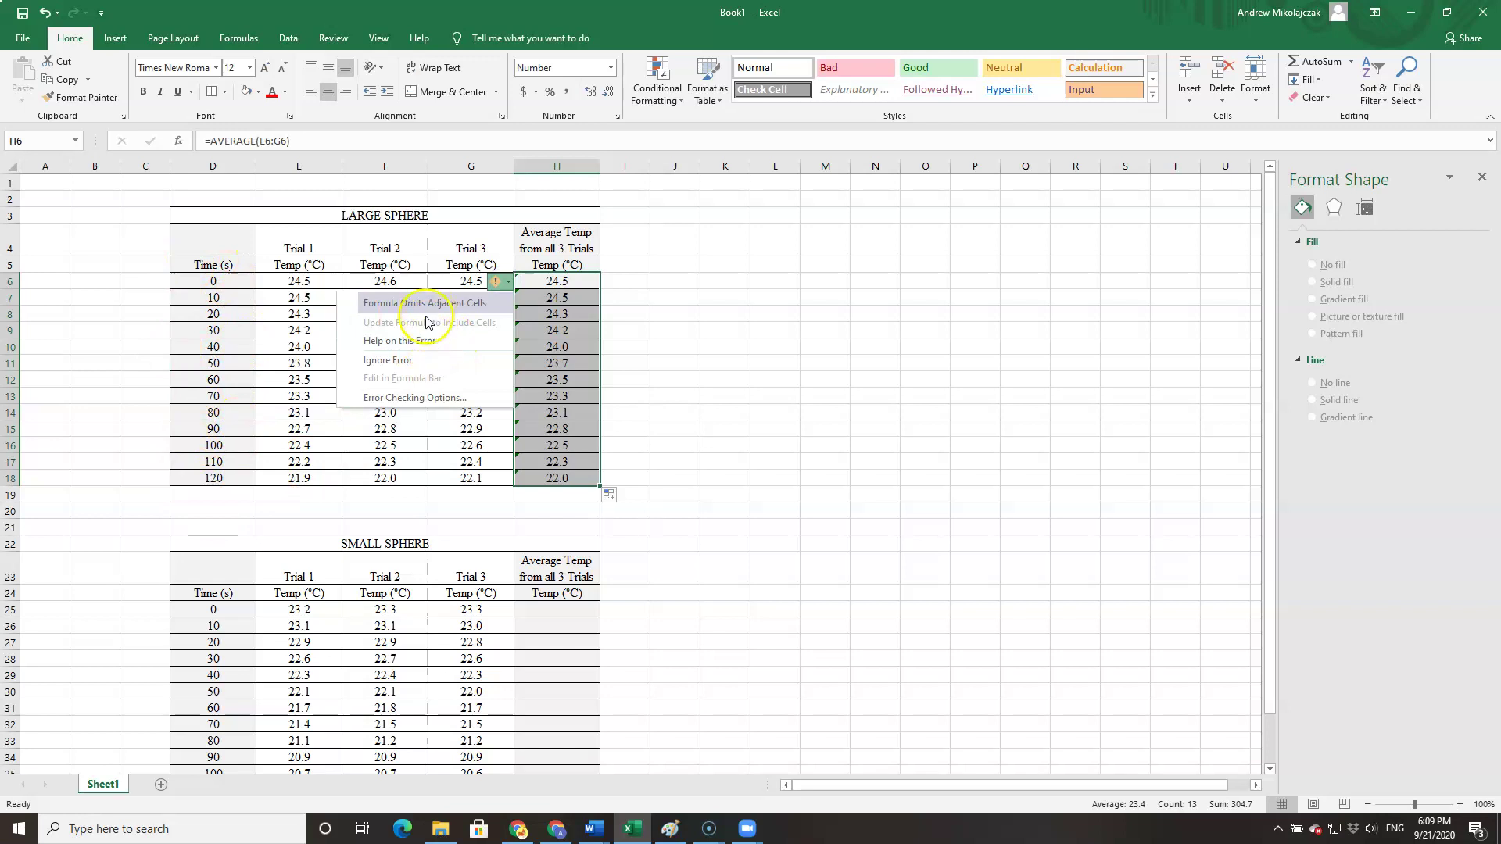
click(424, 361)
click(720, 380)
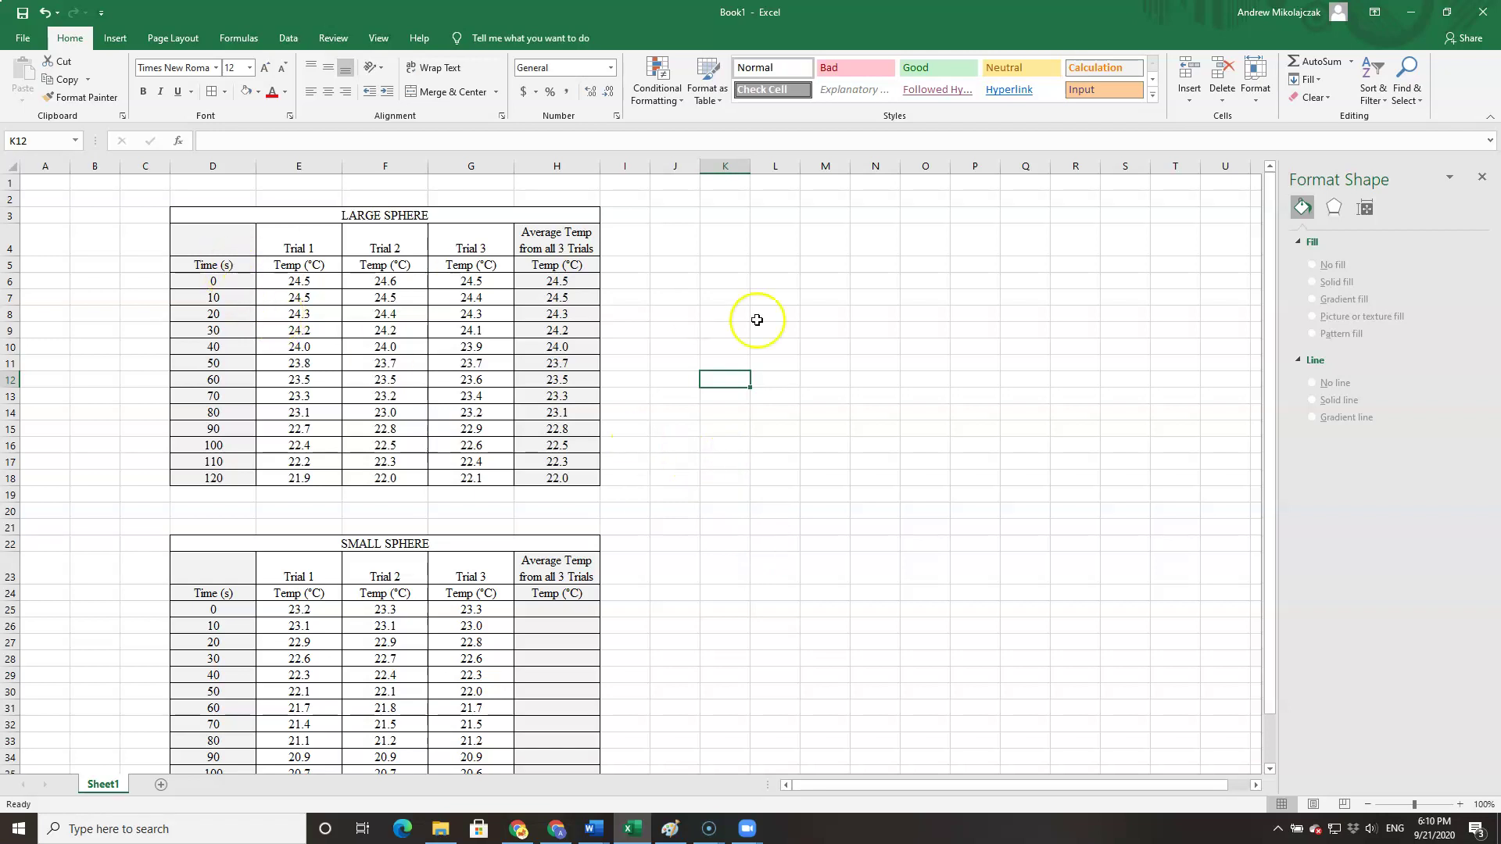
- Plot Time D5:D18 against averages H5:H18 as a scatter chart placed in columns K–Q
drag(213, 266, 210, 480)
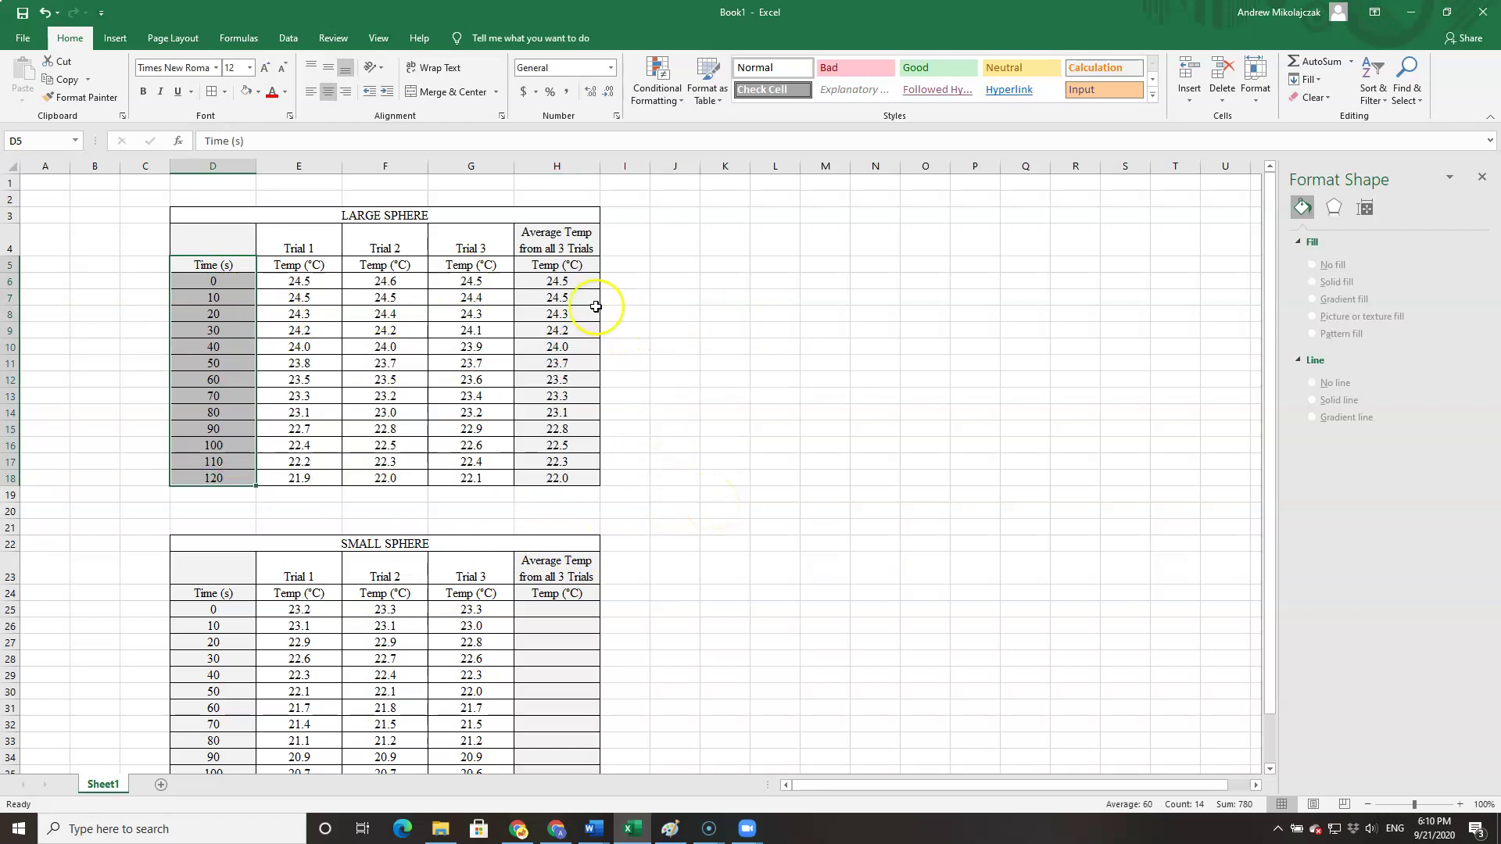
drag(570, 265, 554, 481)
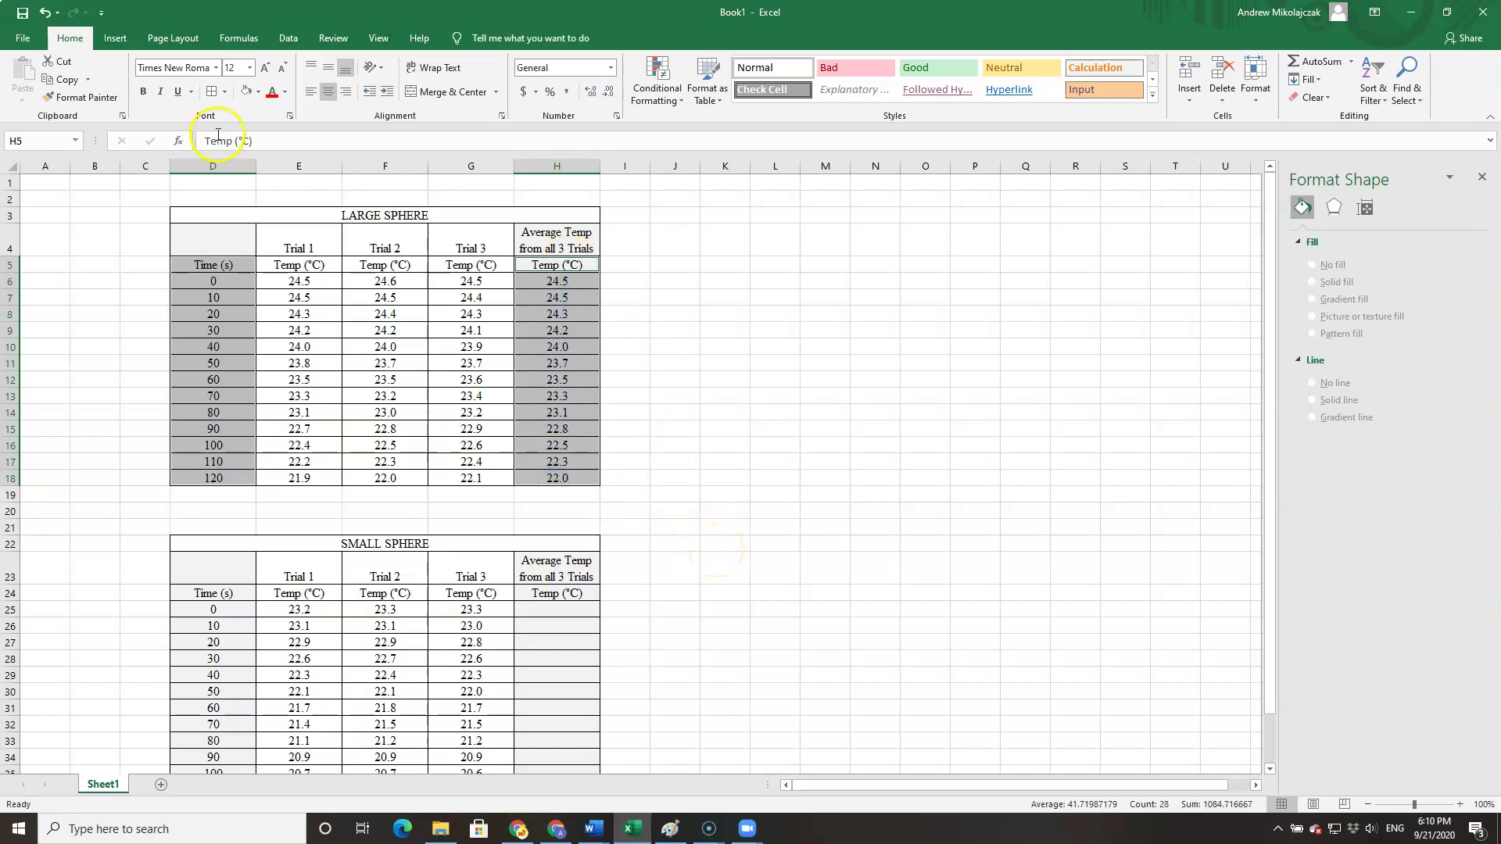
click(115, 38)
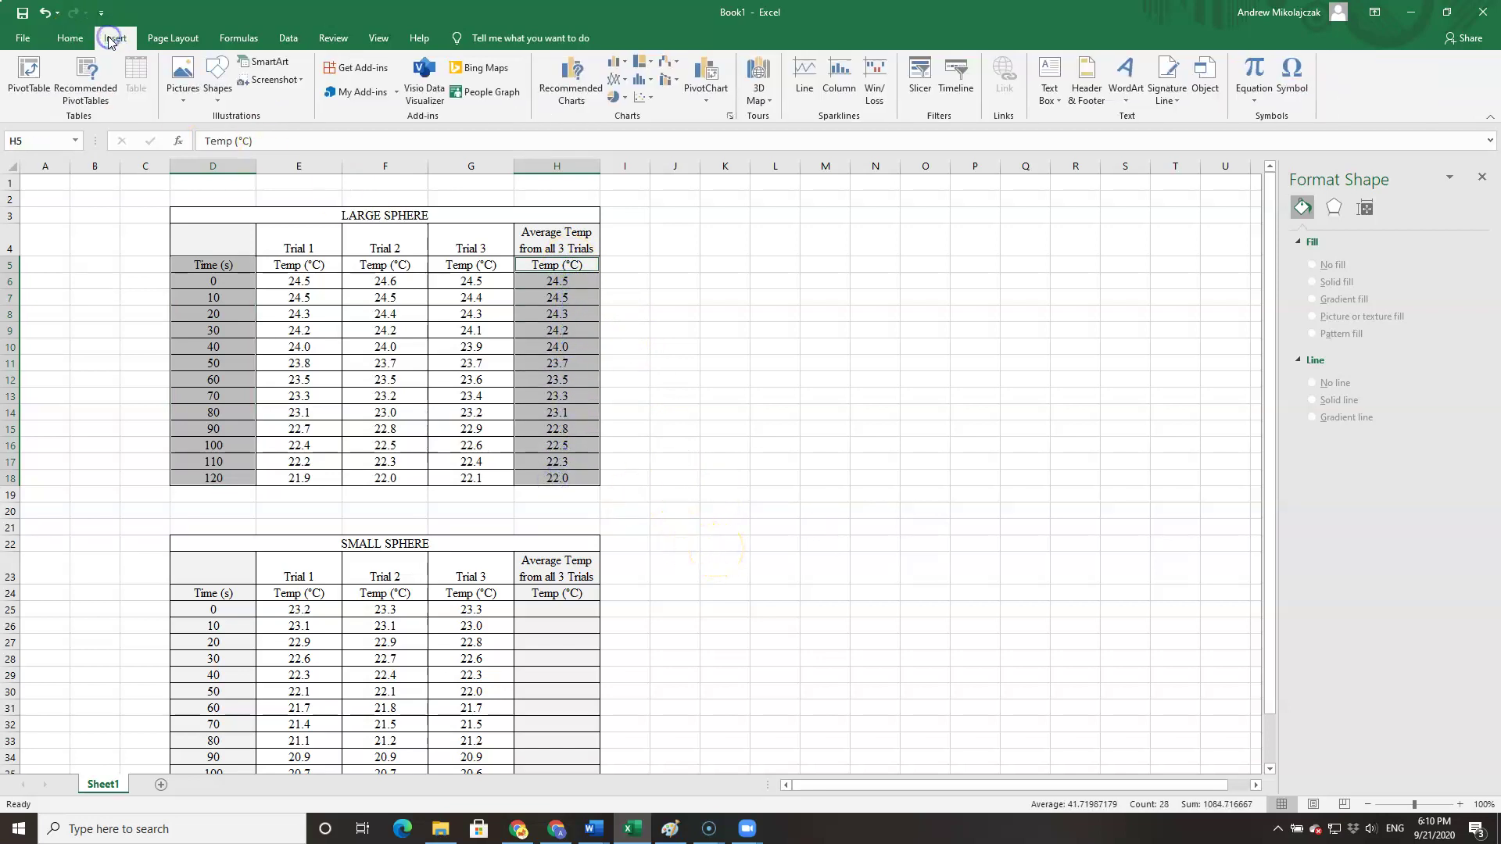
click(643, 96)
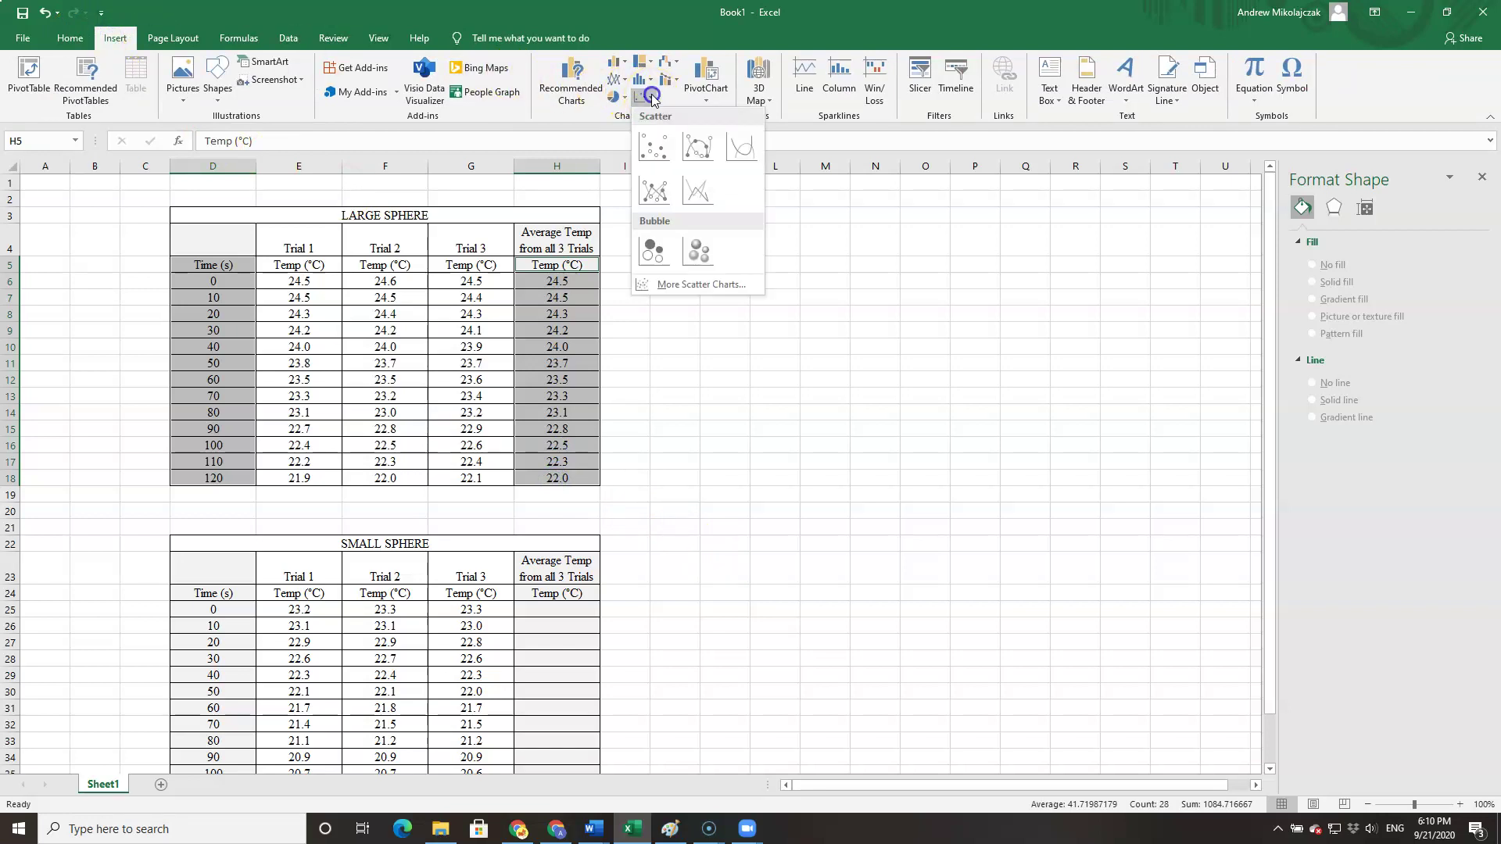
click(654, 150)
drag(722, 386, 997, 260)
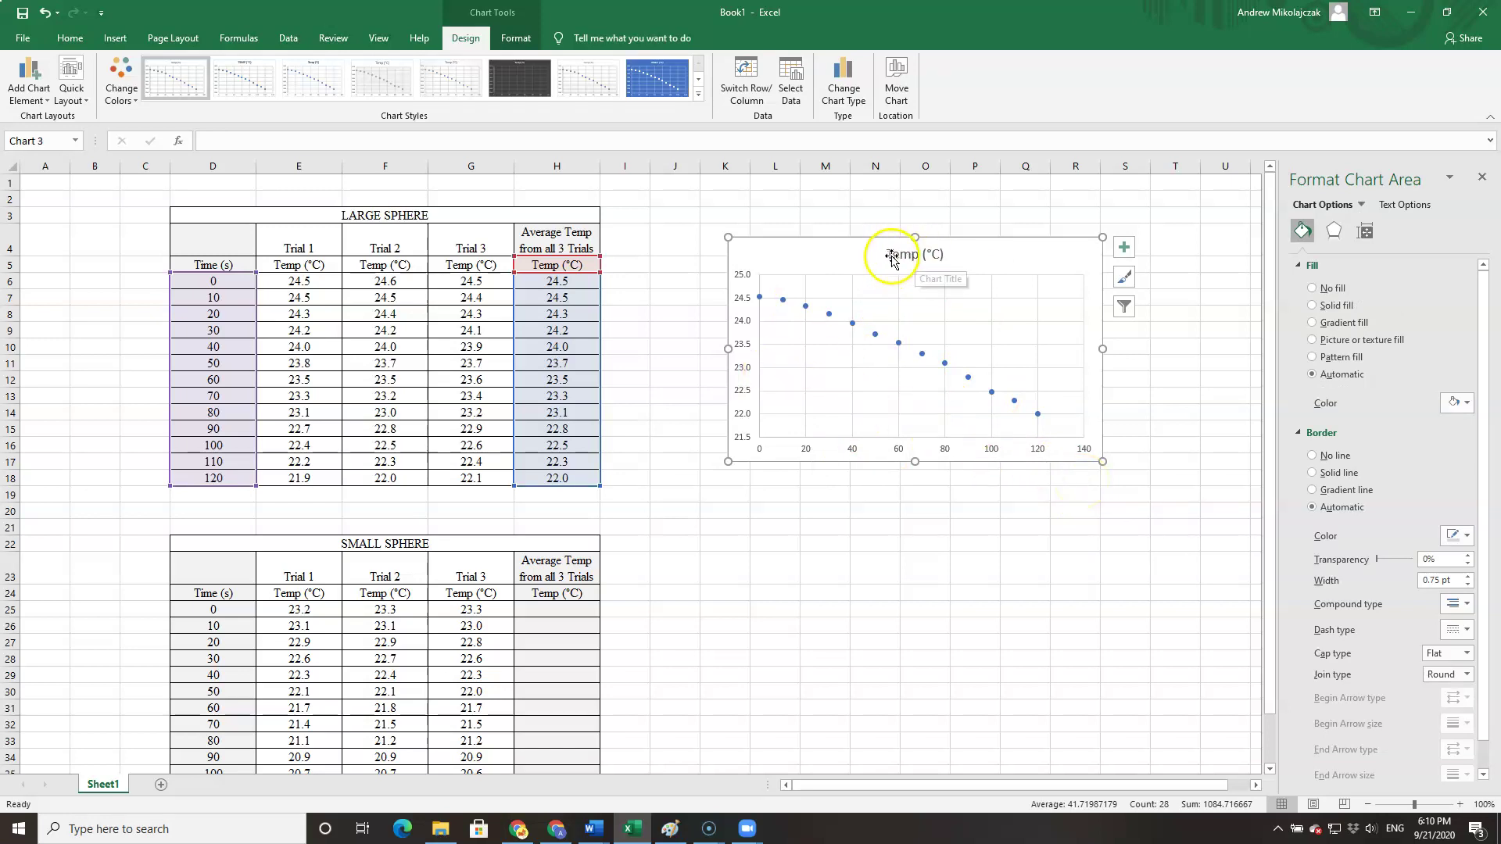
- Replace the chart title with 'Large Sphere change in Temp.'
click(946, 258)
click(925, 257)
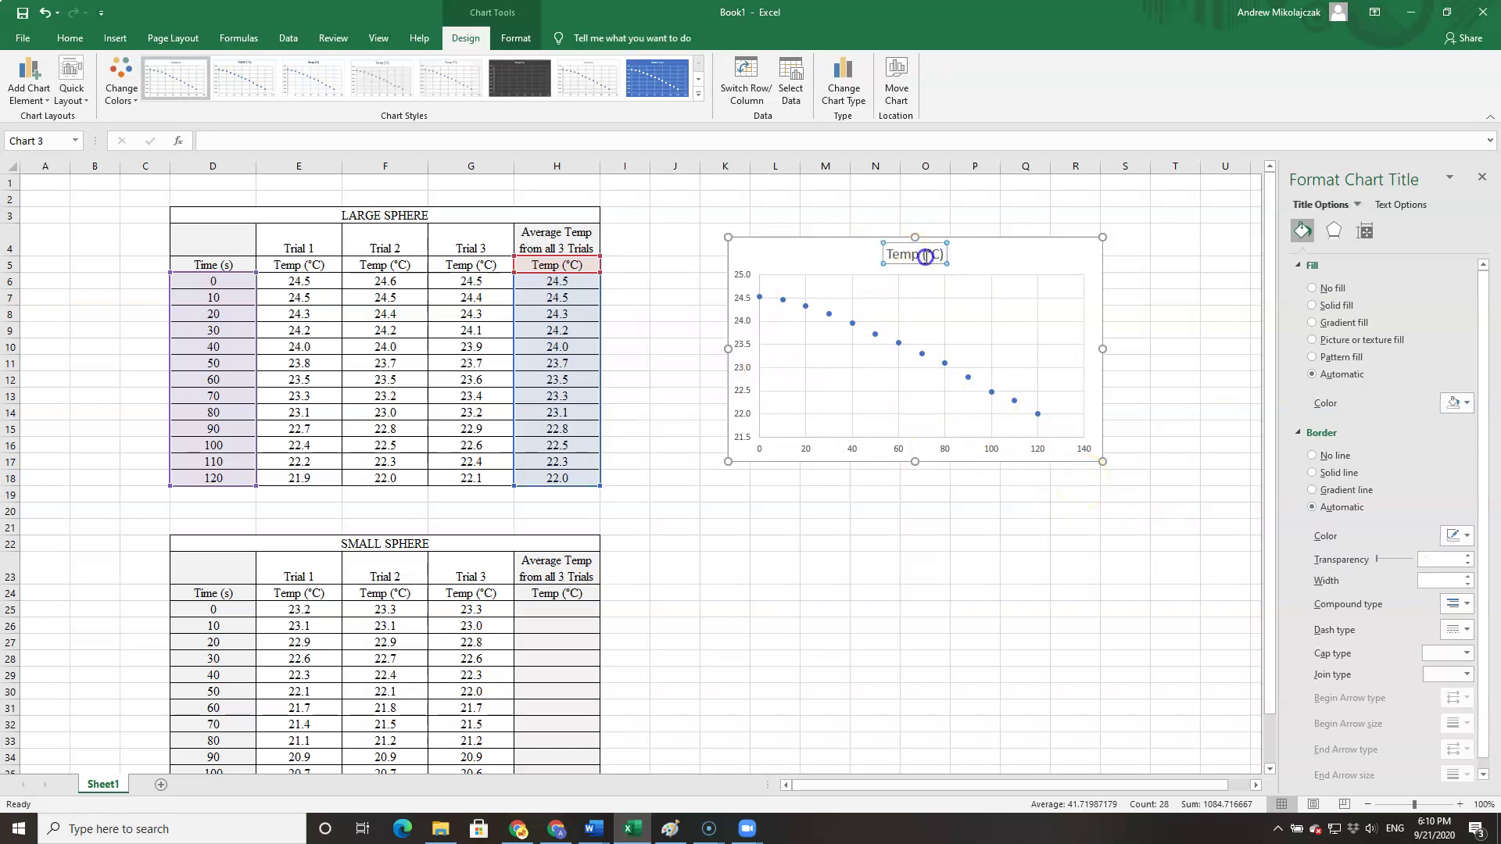
triple_click(925, 256)
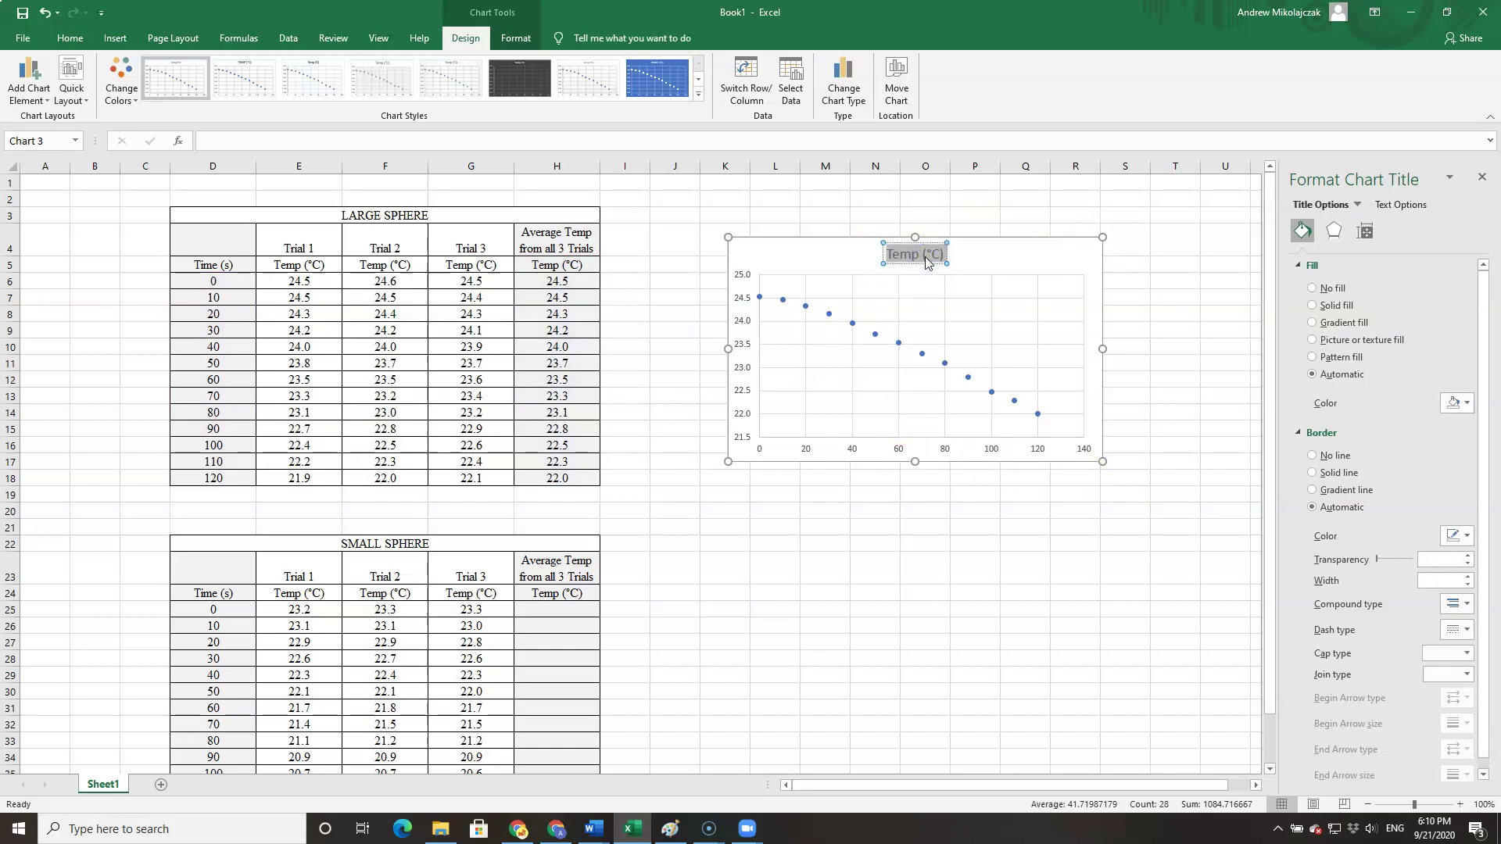
text(Large)
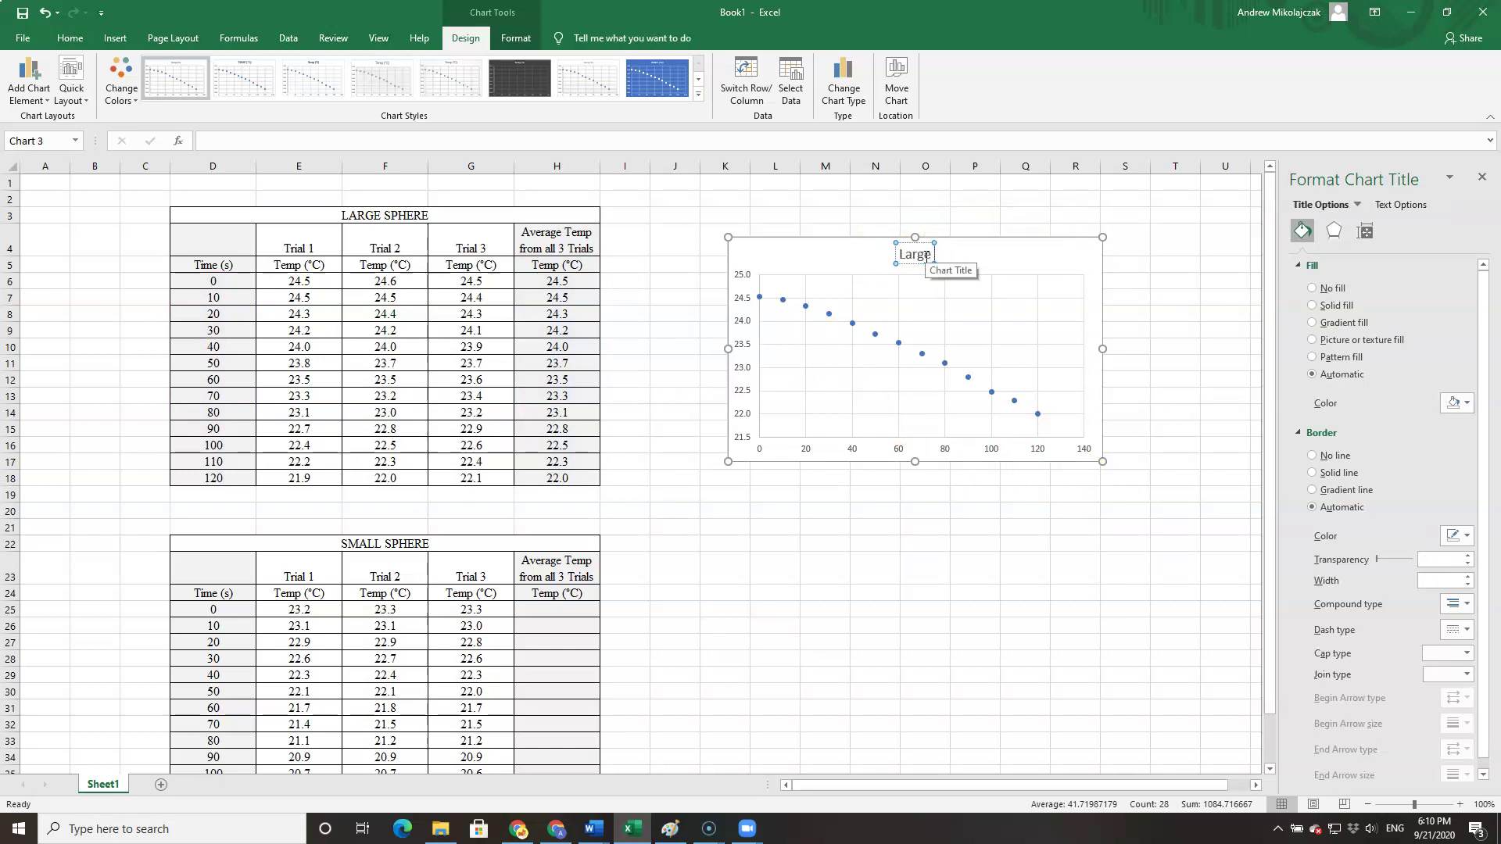
text( Sphere change in T)
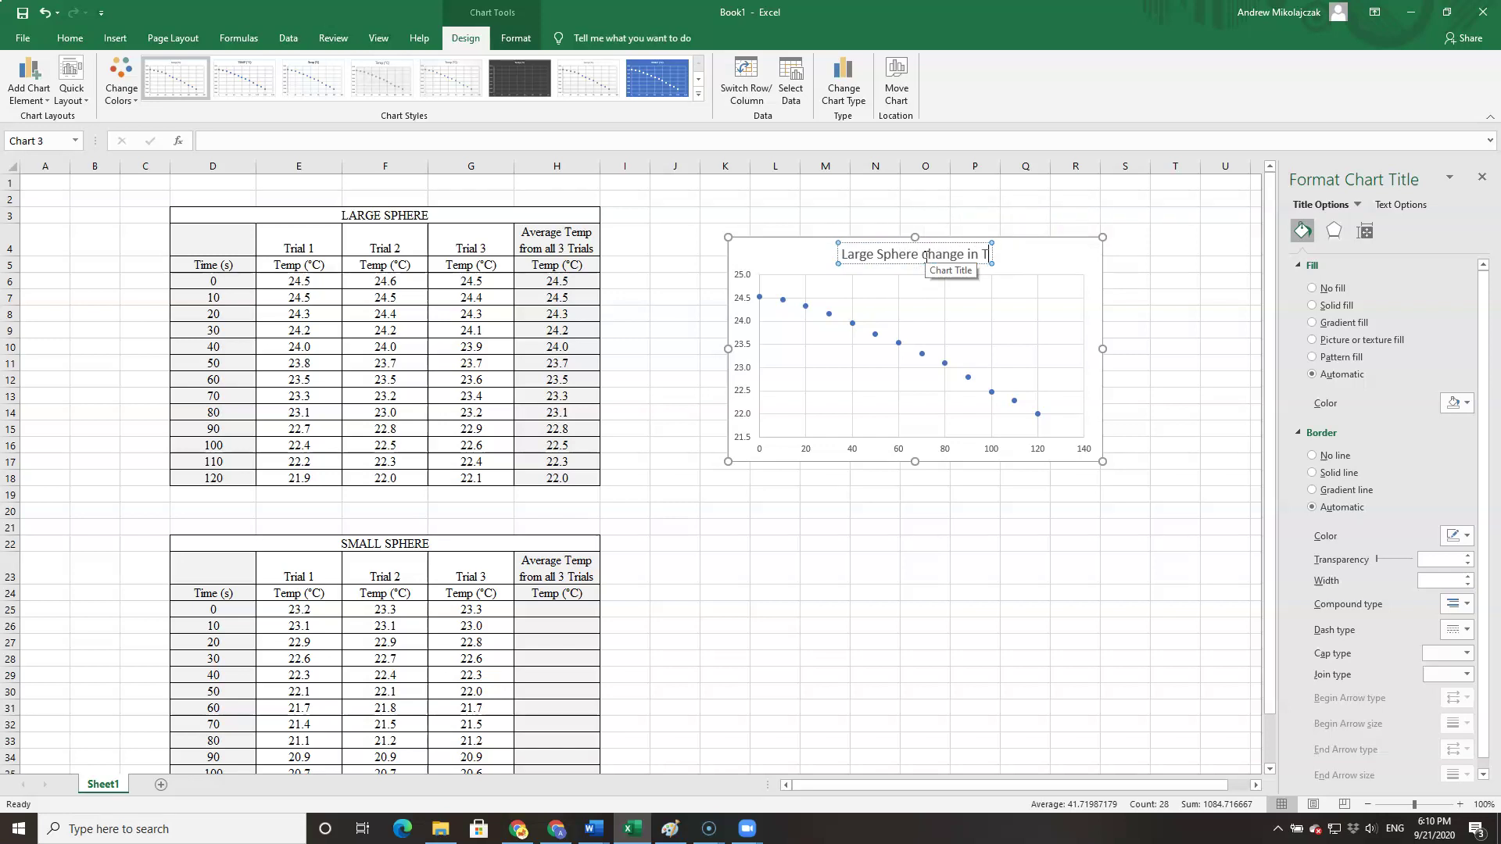
text(emp.)
click(1046, 257)
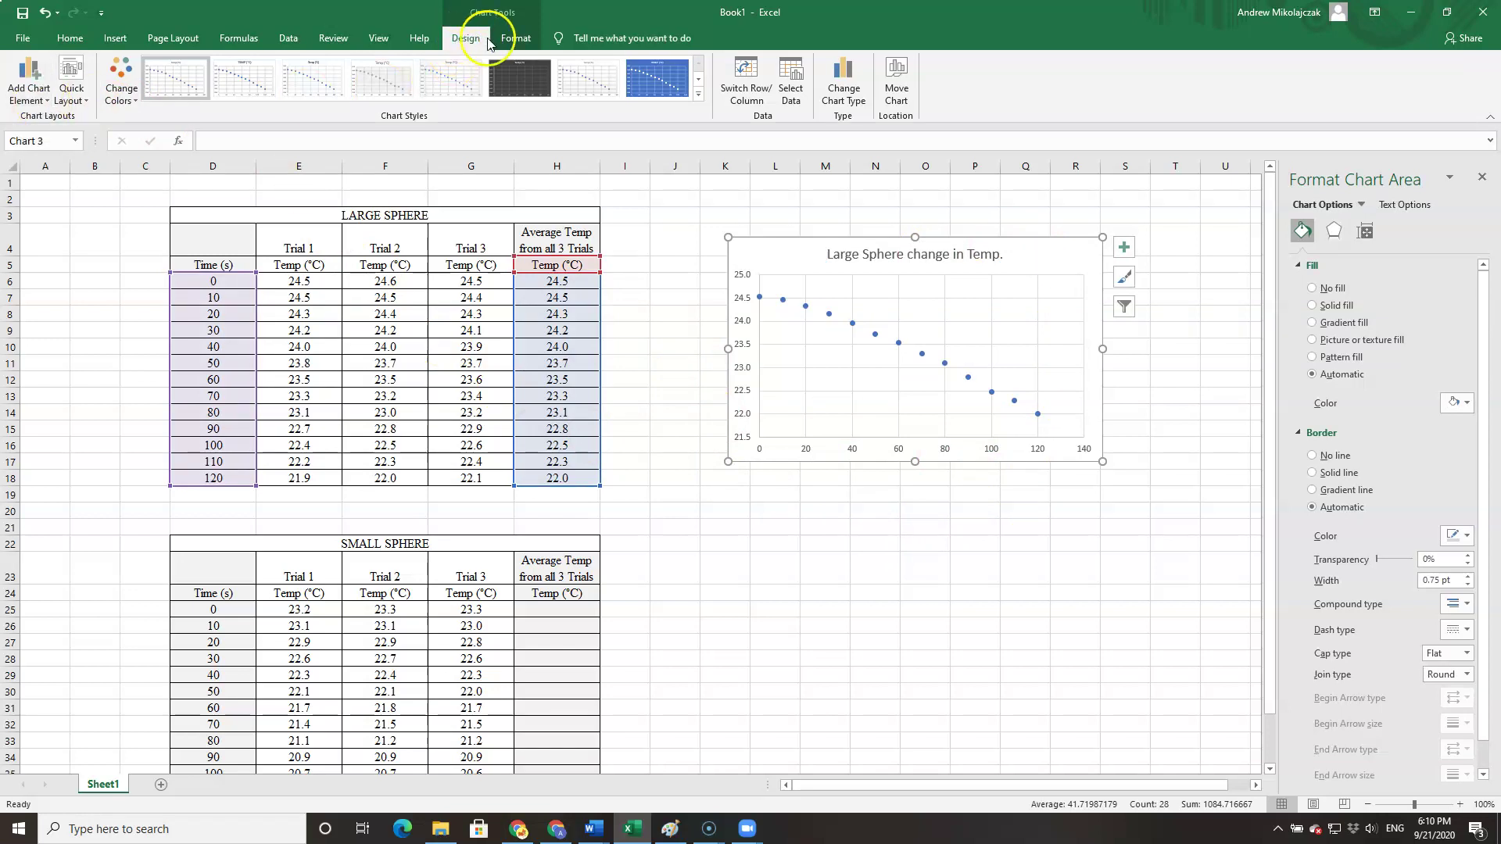
- Add a primary horizontal axis title reading 'Time (s)'
click(32, 100)
mouse_move(55, 136)
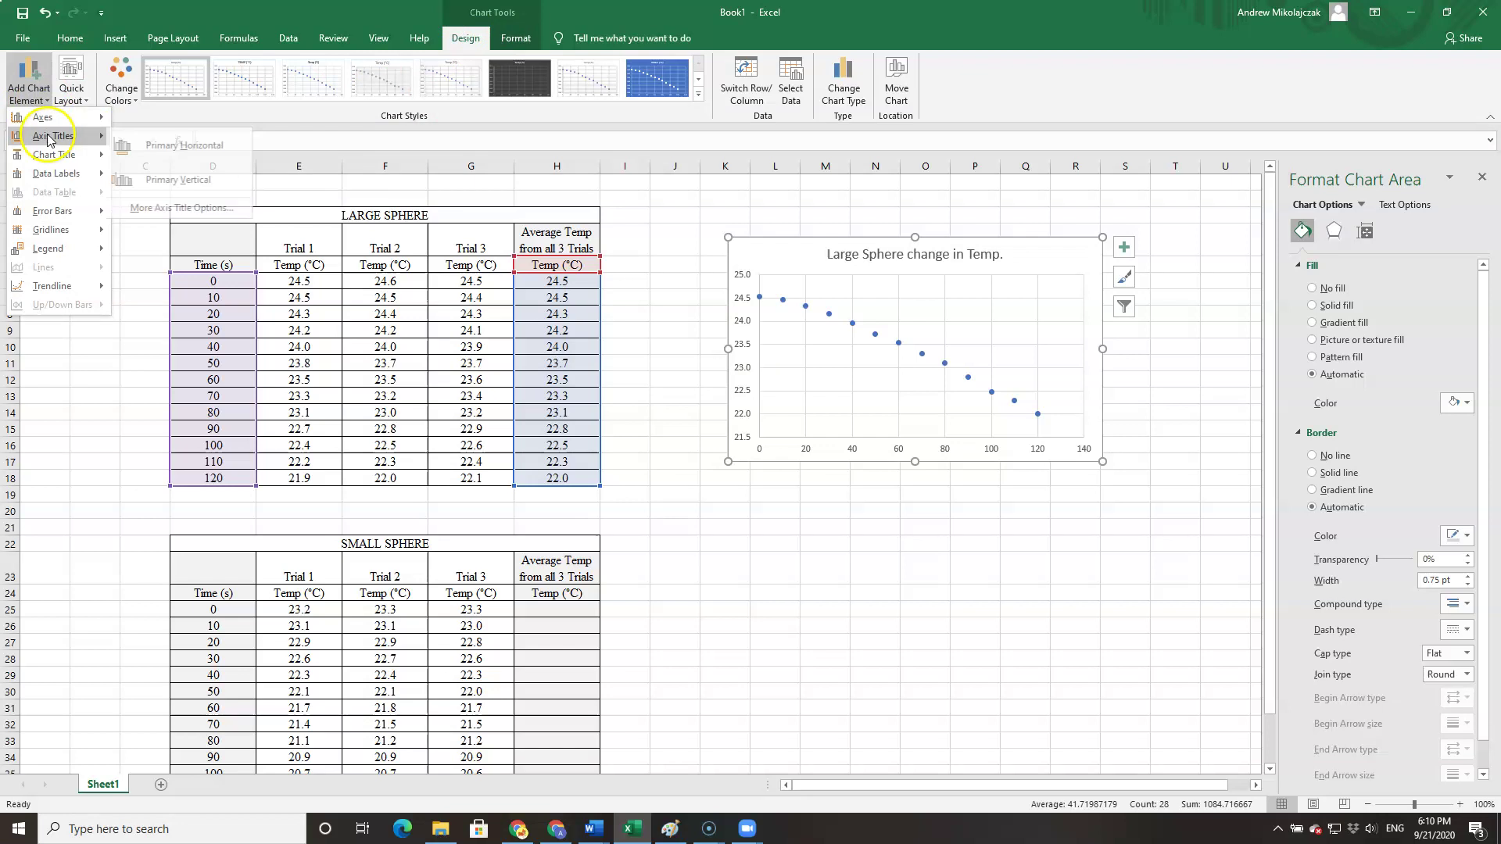
click(206, 144)
triple_click(922, 444)
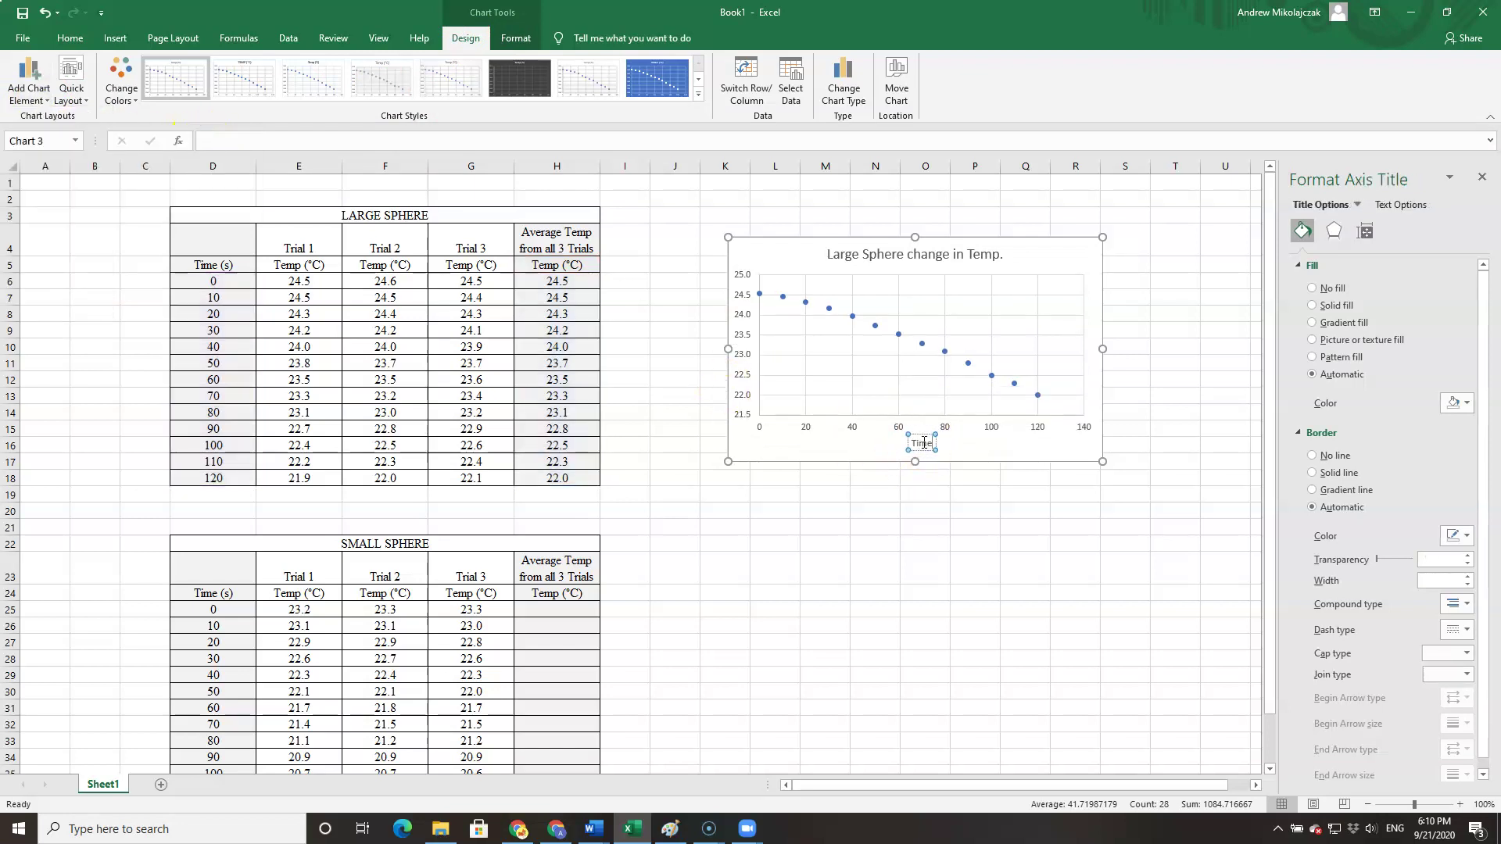
click(964, 445)
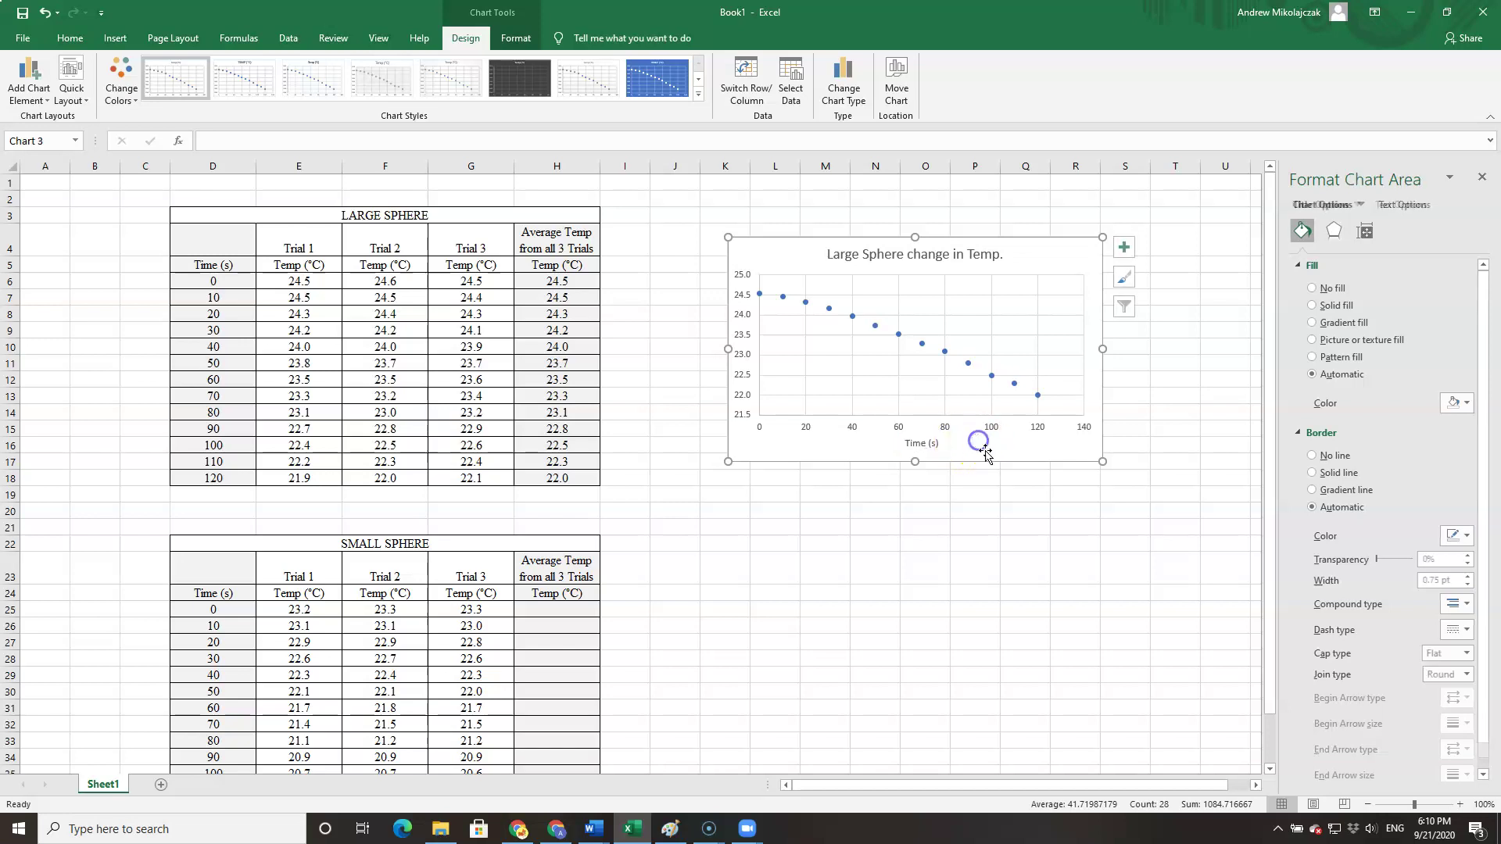
- Add a primary vertical axis title and clear its placeholder text
click(35, 93)
mouse_move(54, 136)
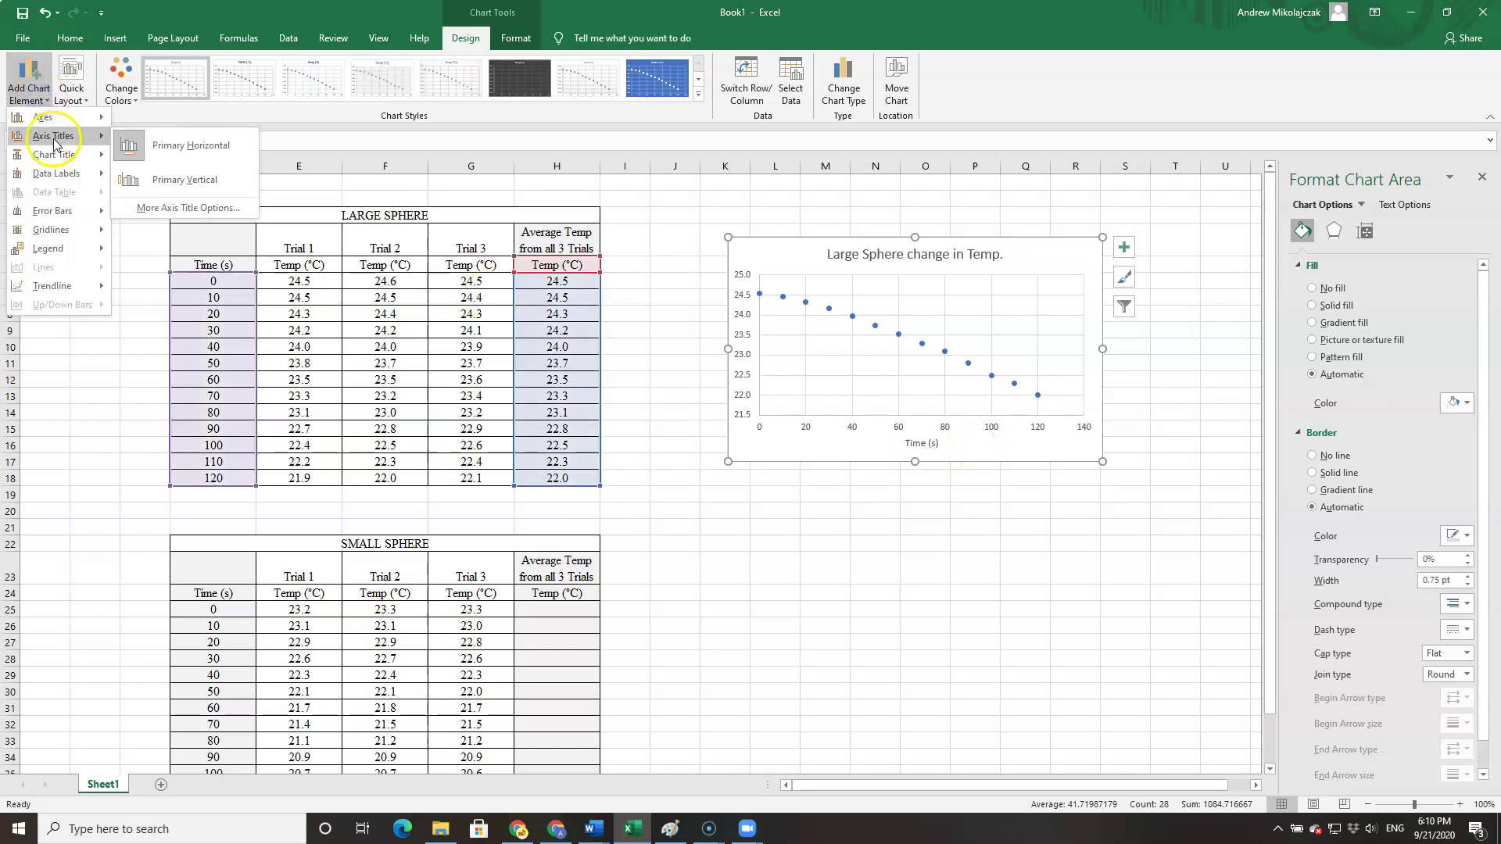
click(171, 174)
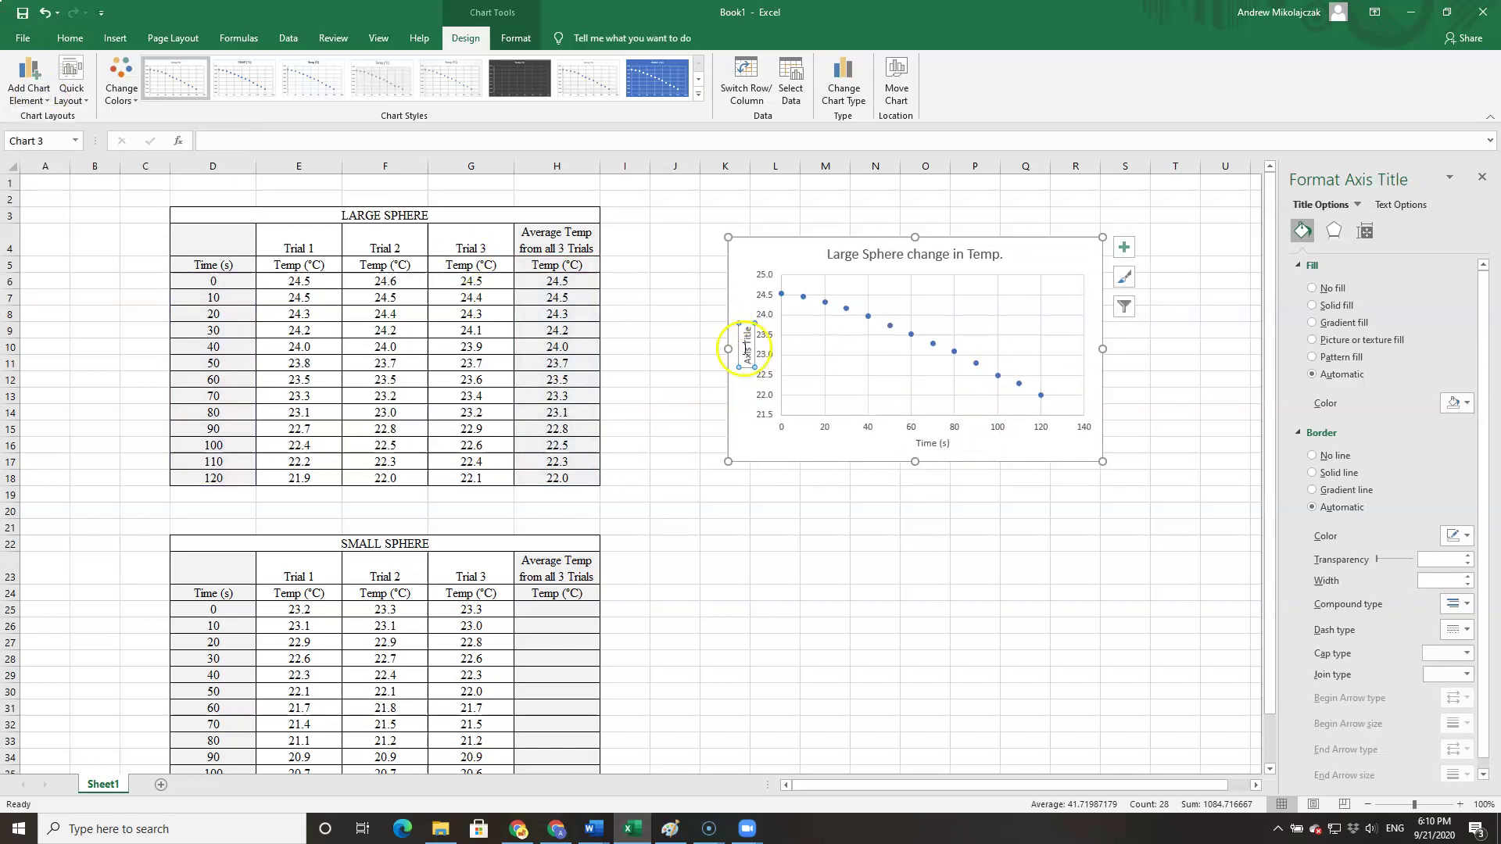
triple_click(744, 344)
key(BackSpace)
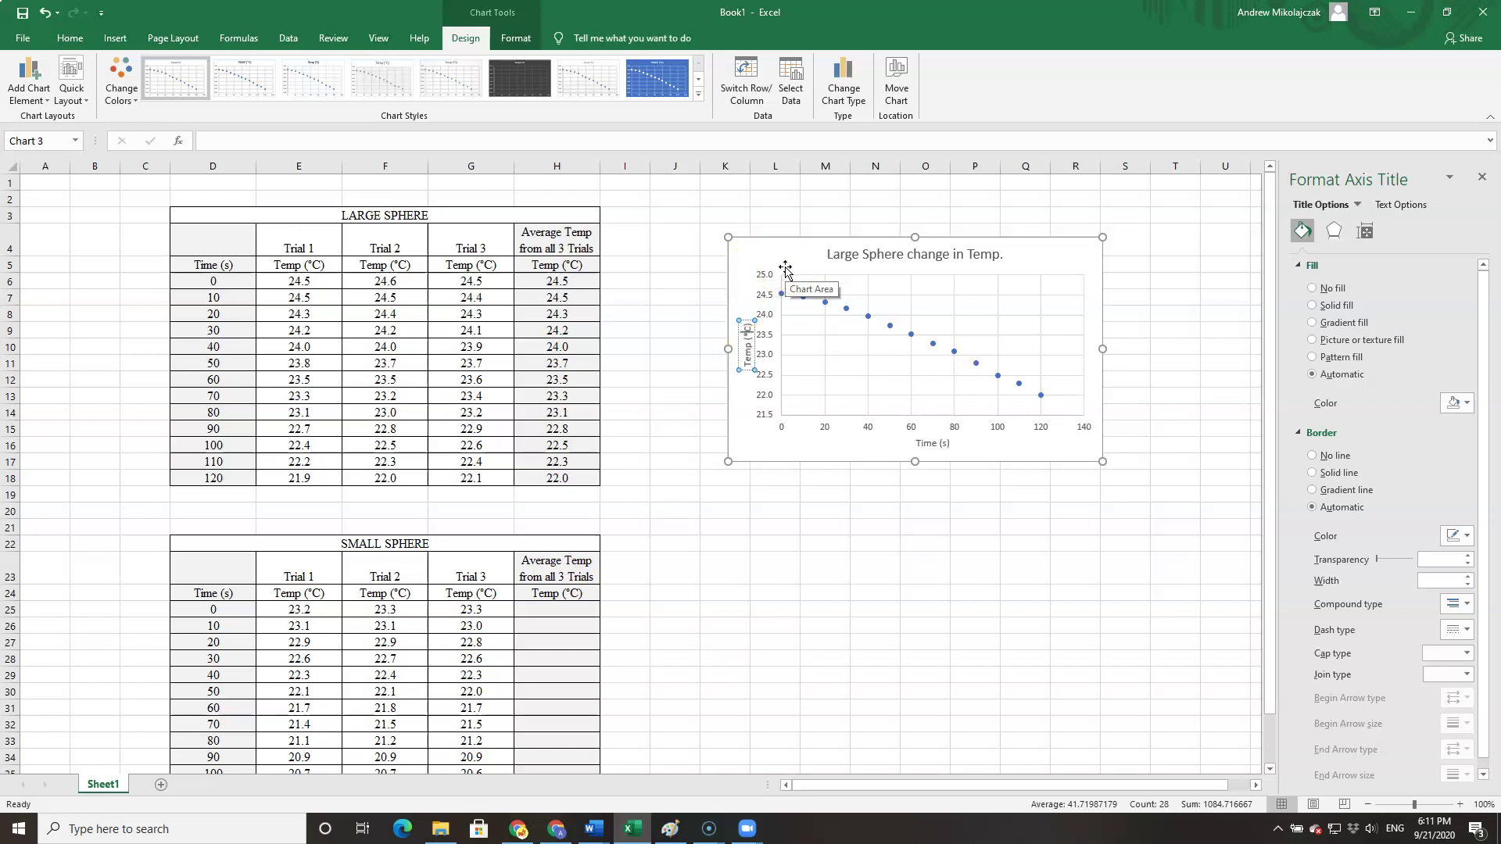
- Insert a degree sign into the vertical axis title so it reads 'Temp (°C)'
click(109, 41)
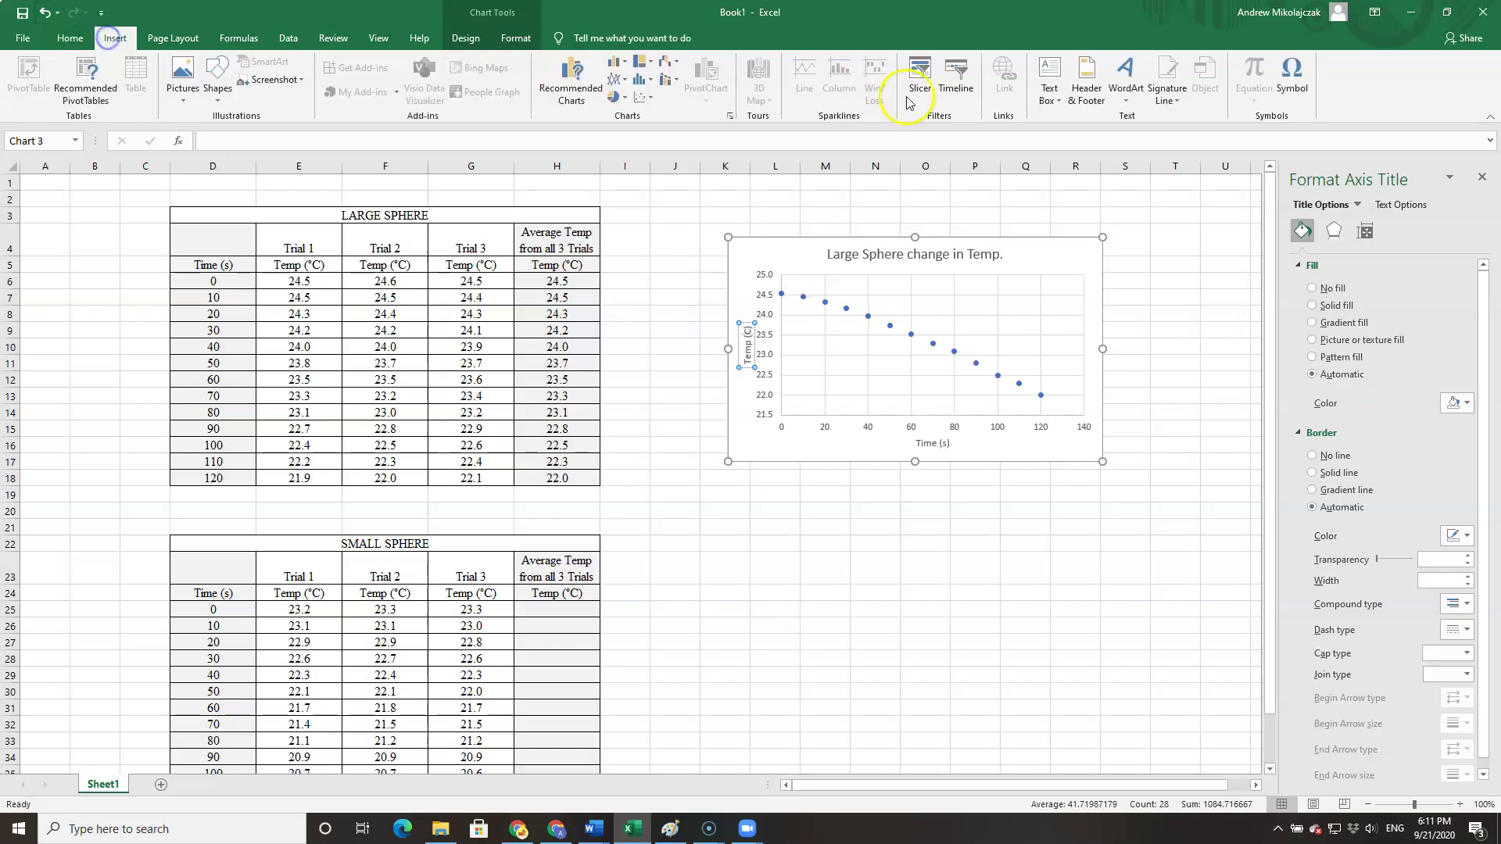
click(1291, 78)
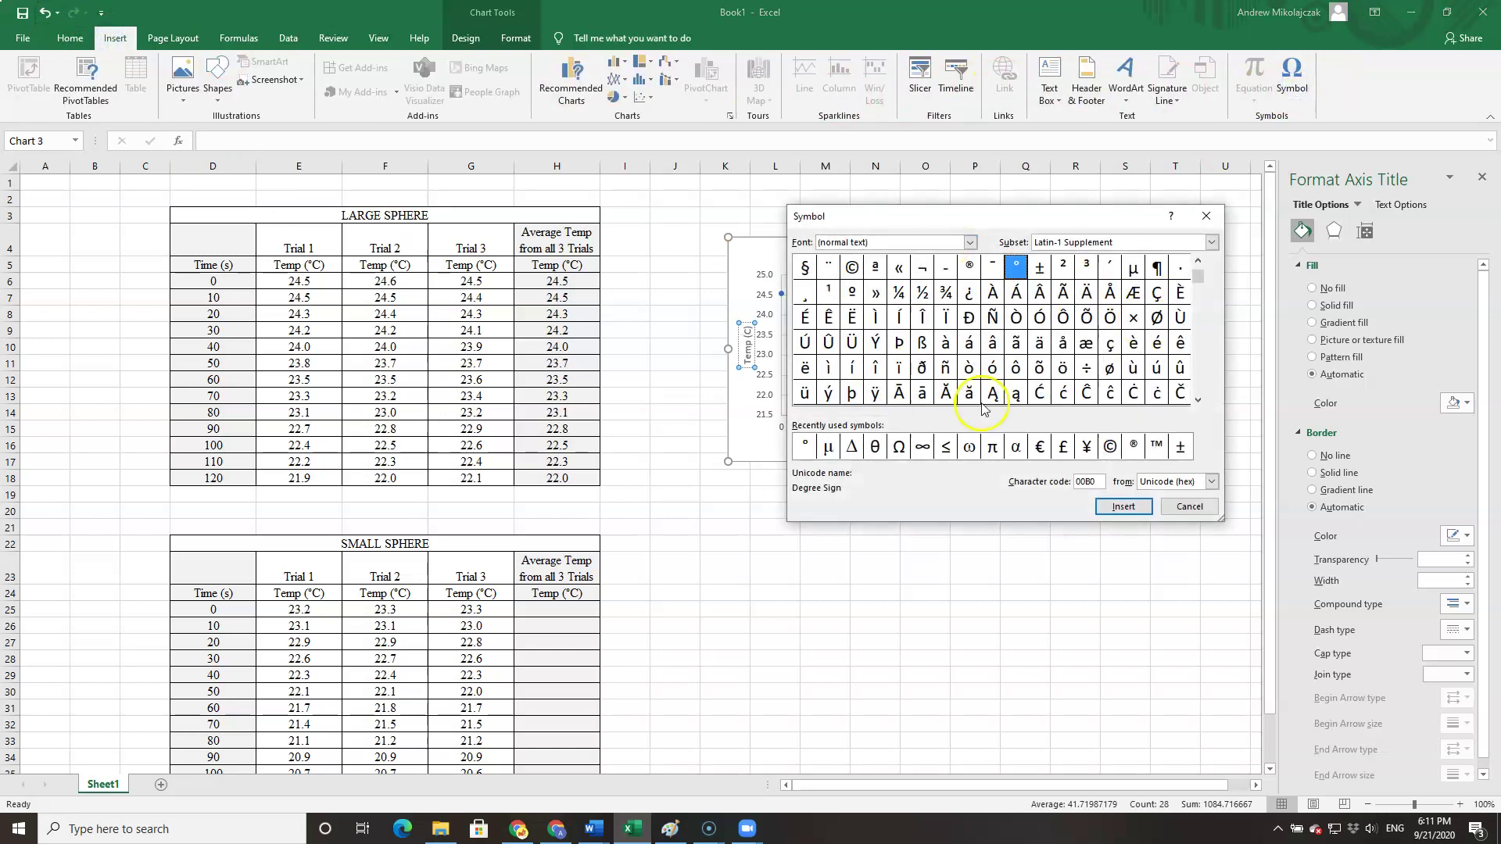
click(804, 446)
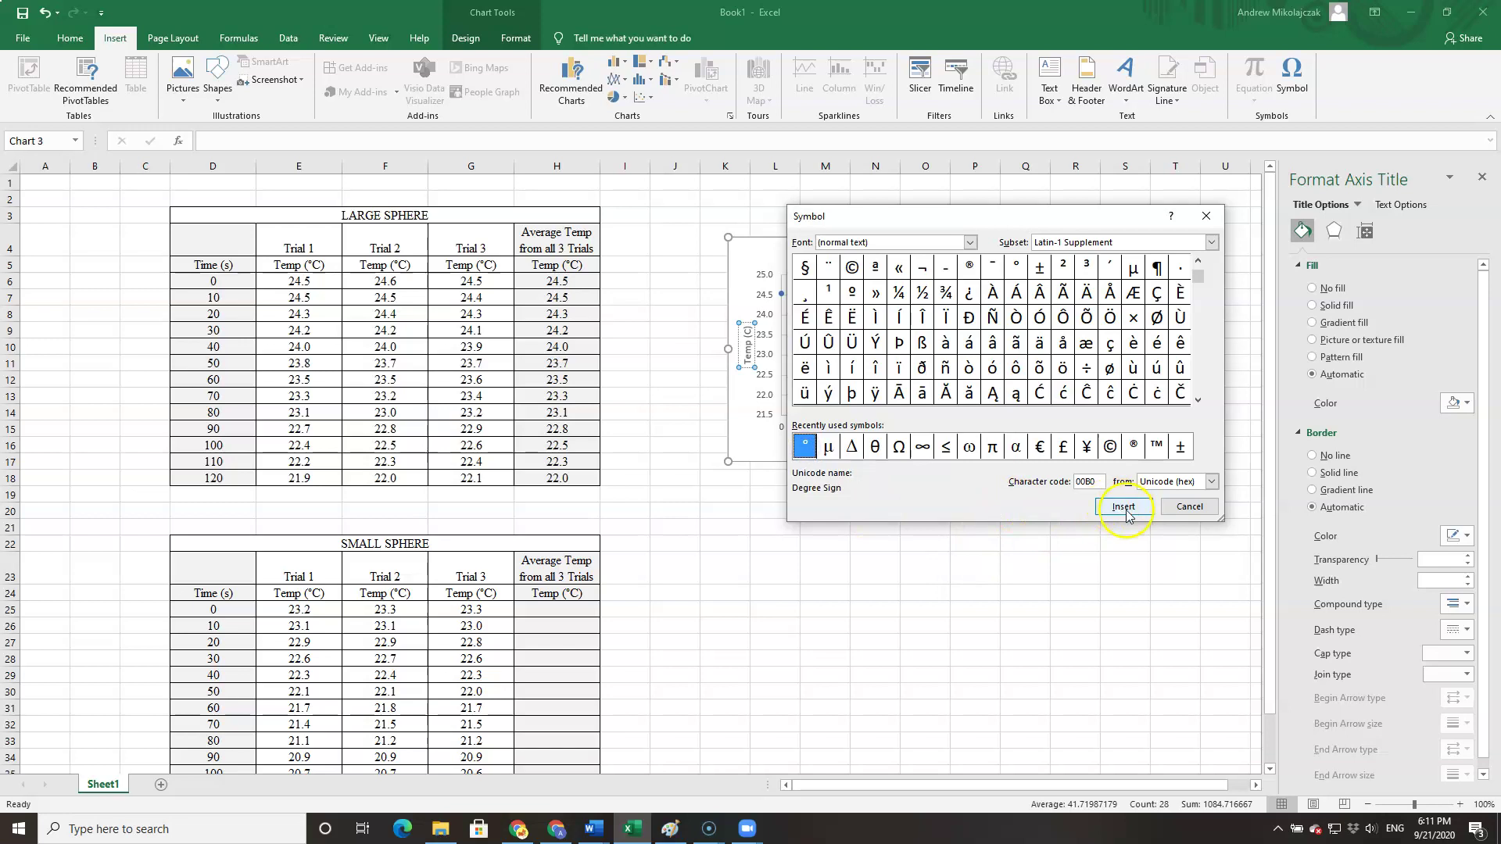
click(1124, 507)
click(1189, 506)
click(780, 450)
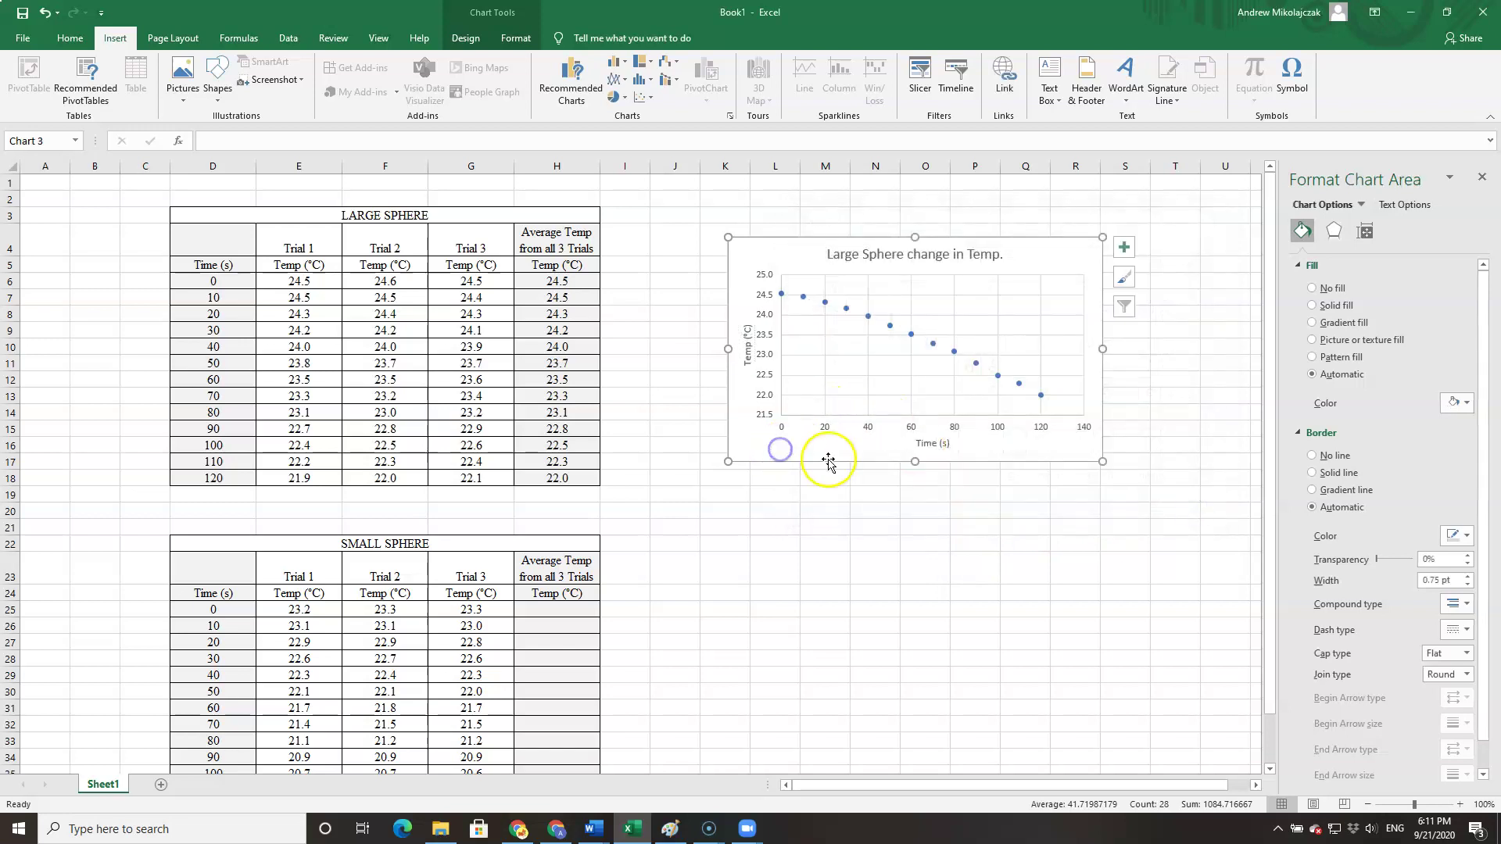
click(989, 526)
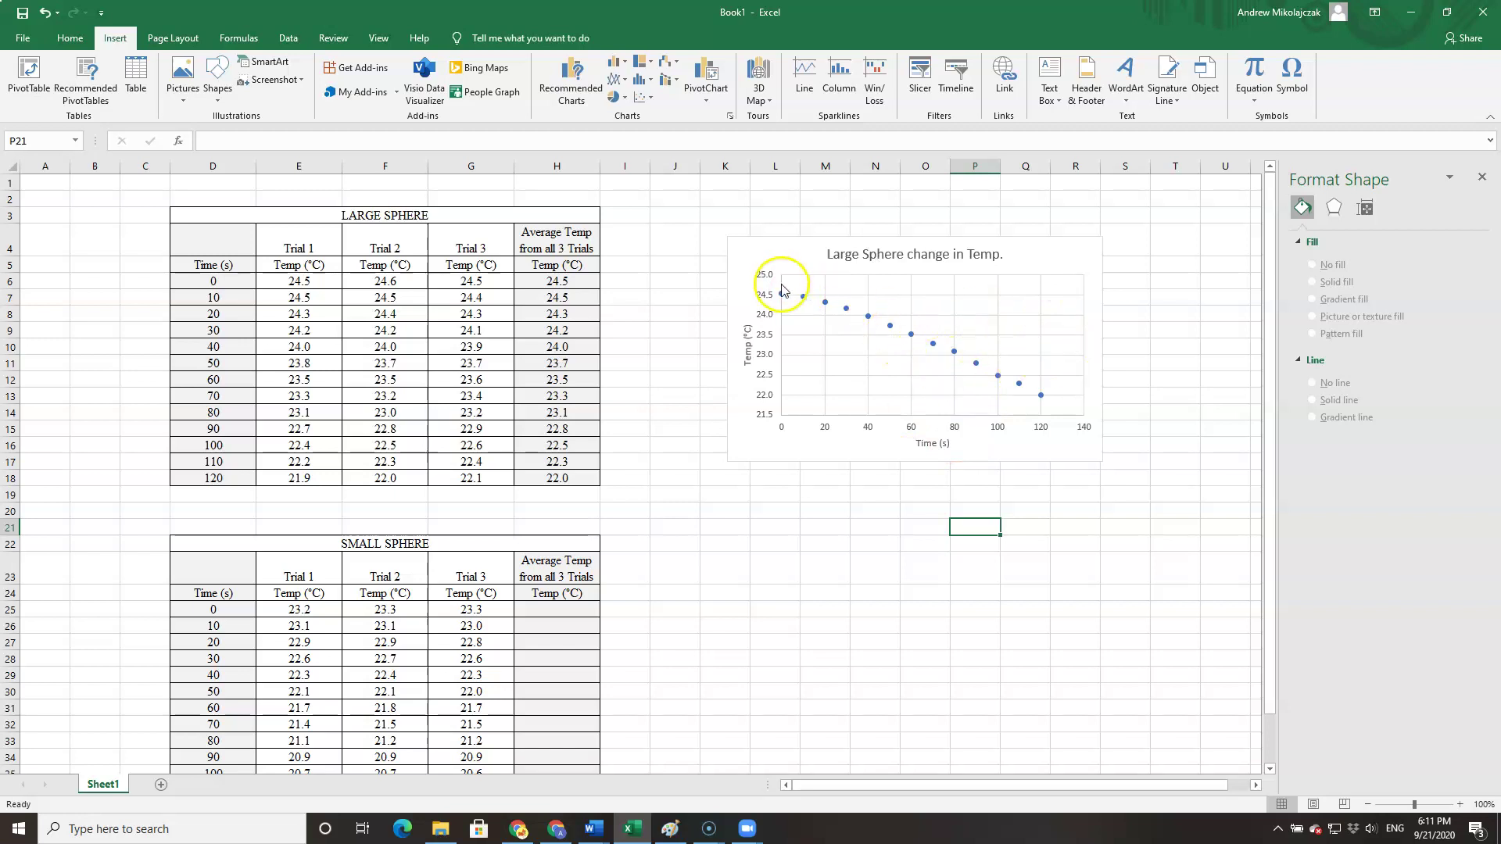
- Add a linear trendline with equation y = -0.0218x + 24.749 shown at the chart's top-right
click(1018, 382)
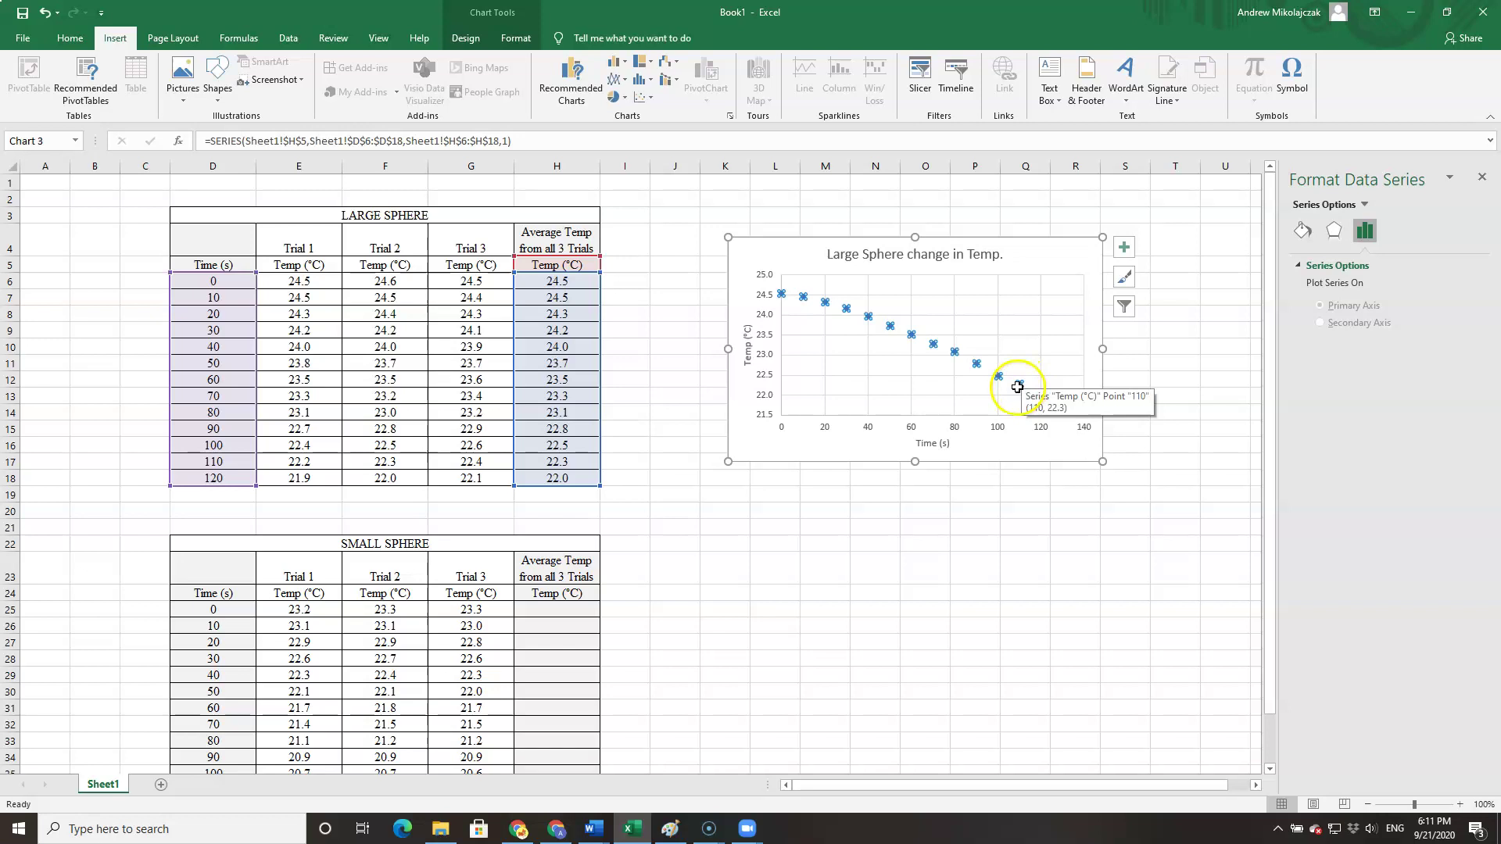
click(1018, 386)
right_click(1019, 384)
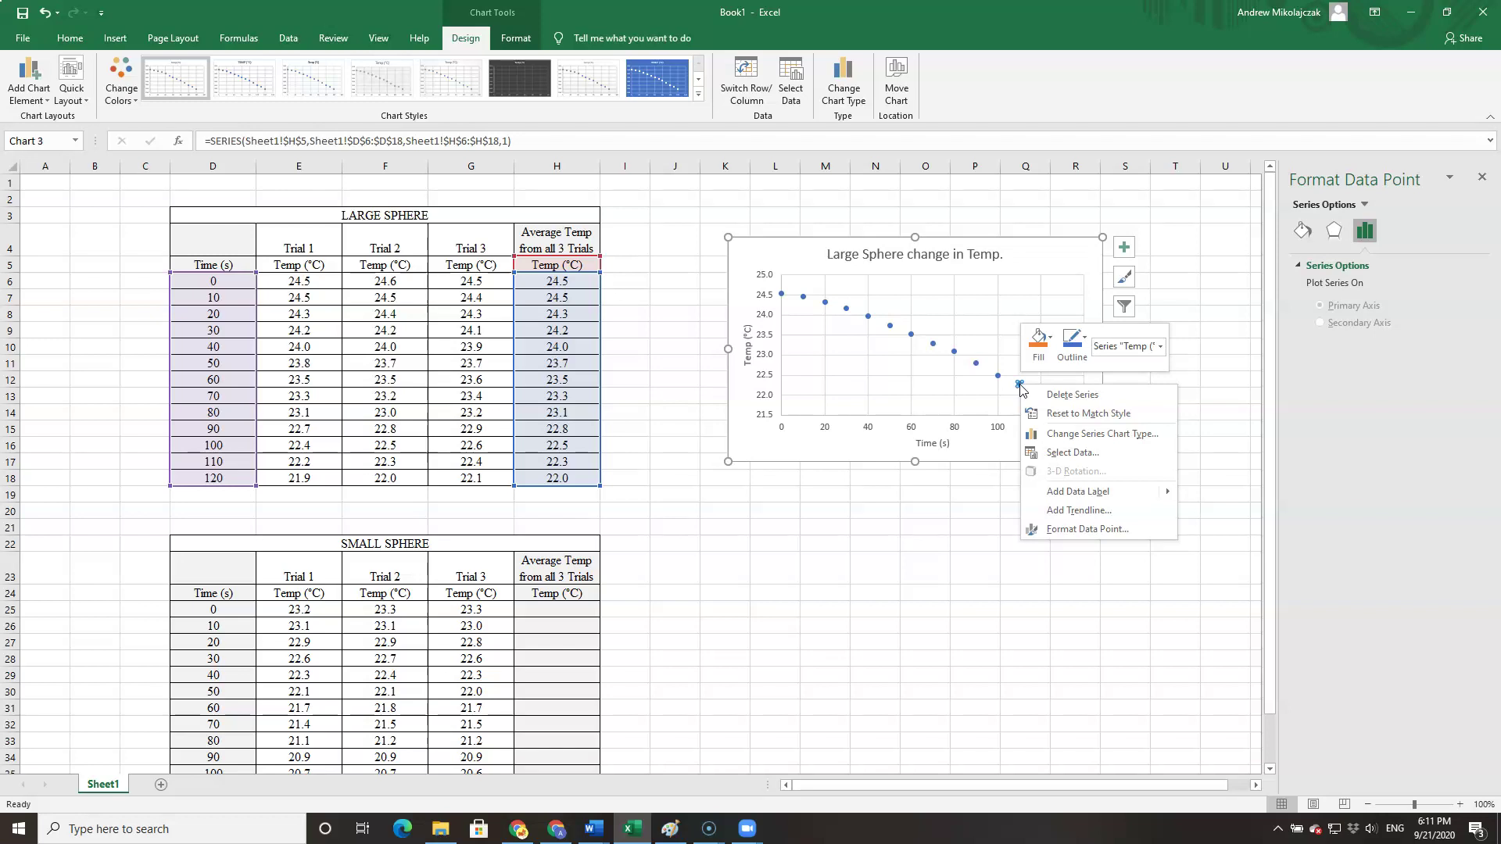
click(1113, 516)
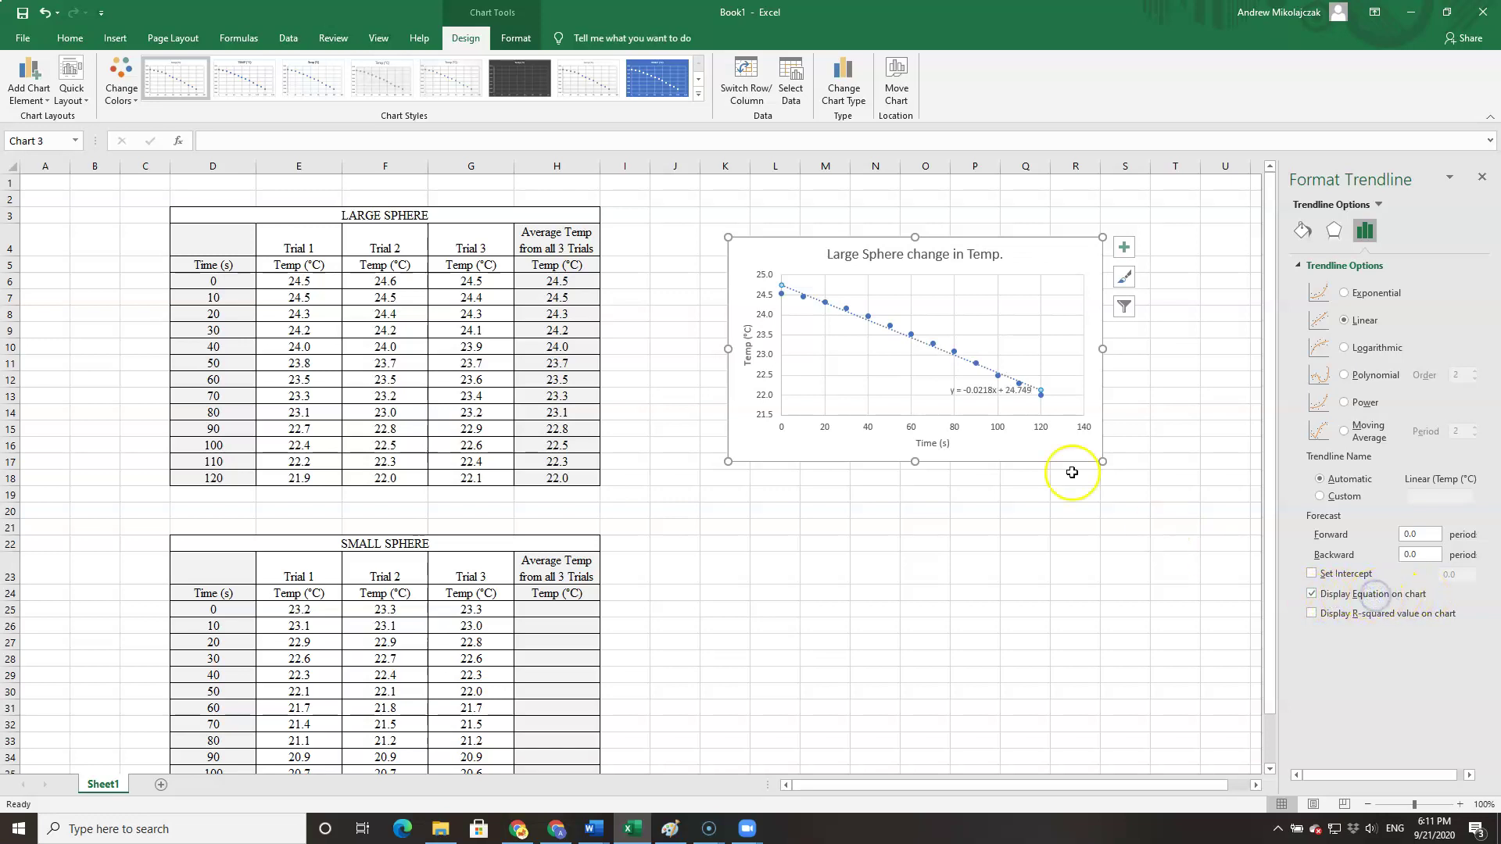
drag(979, 391, 1044, 266)
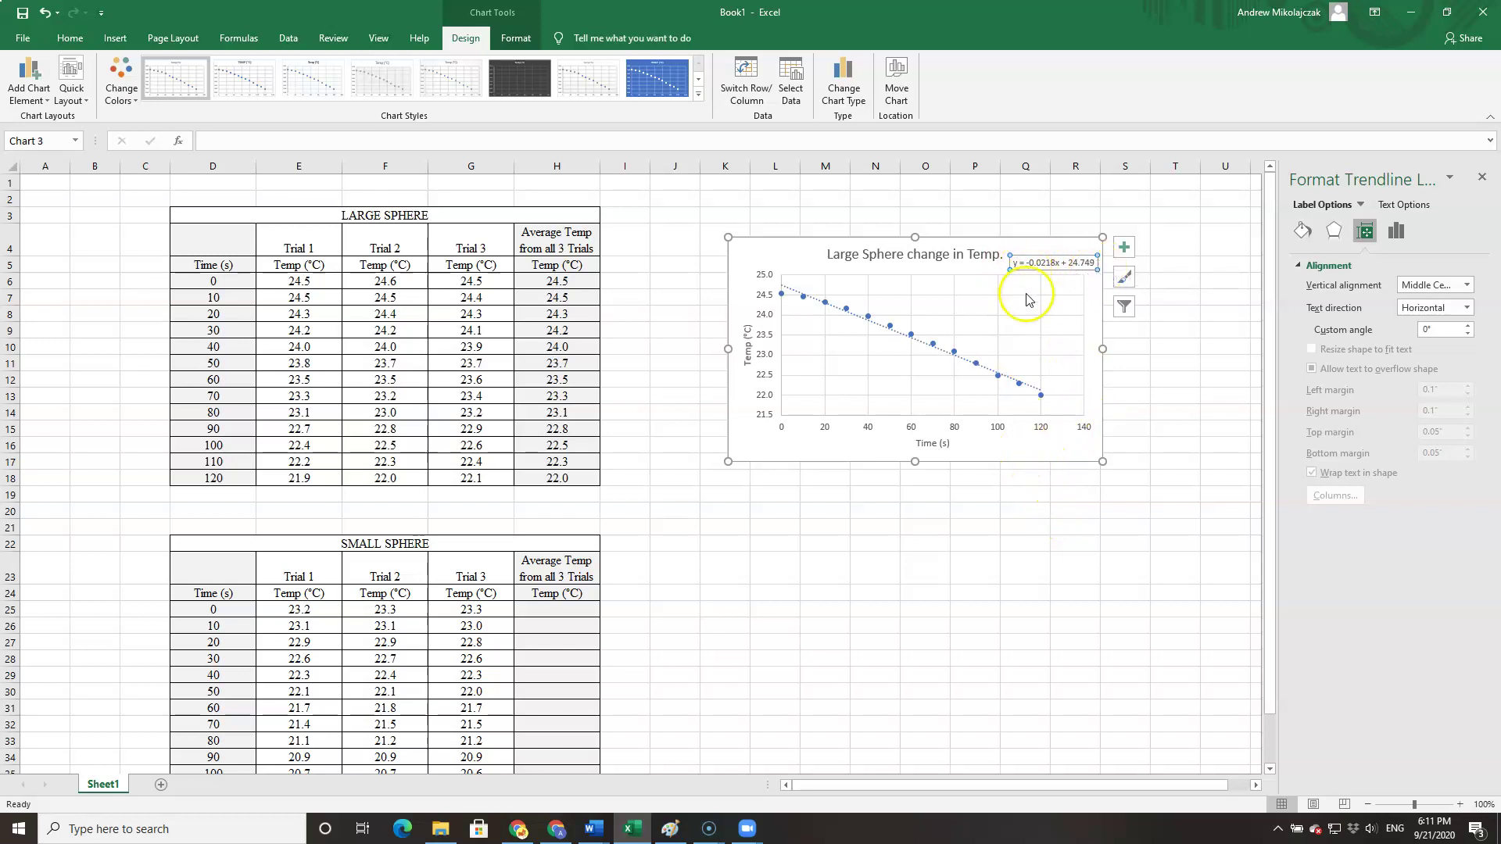
click(993, 505)
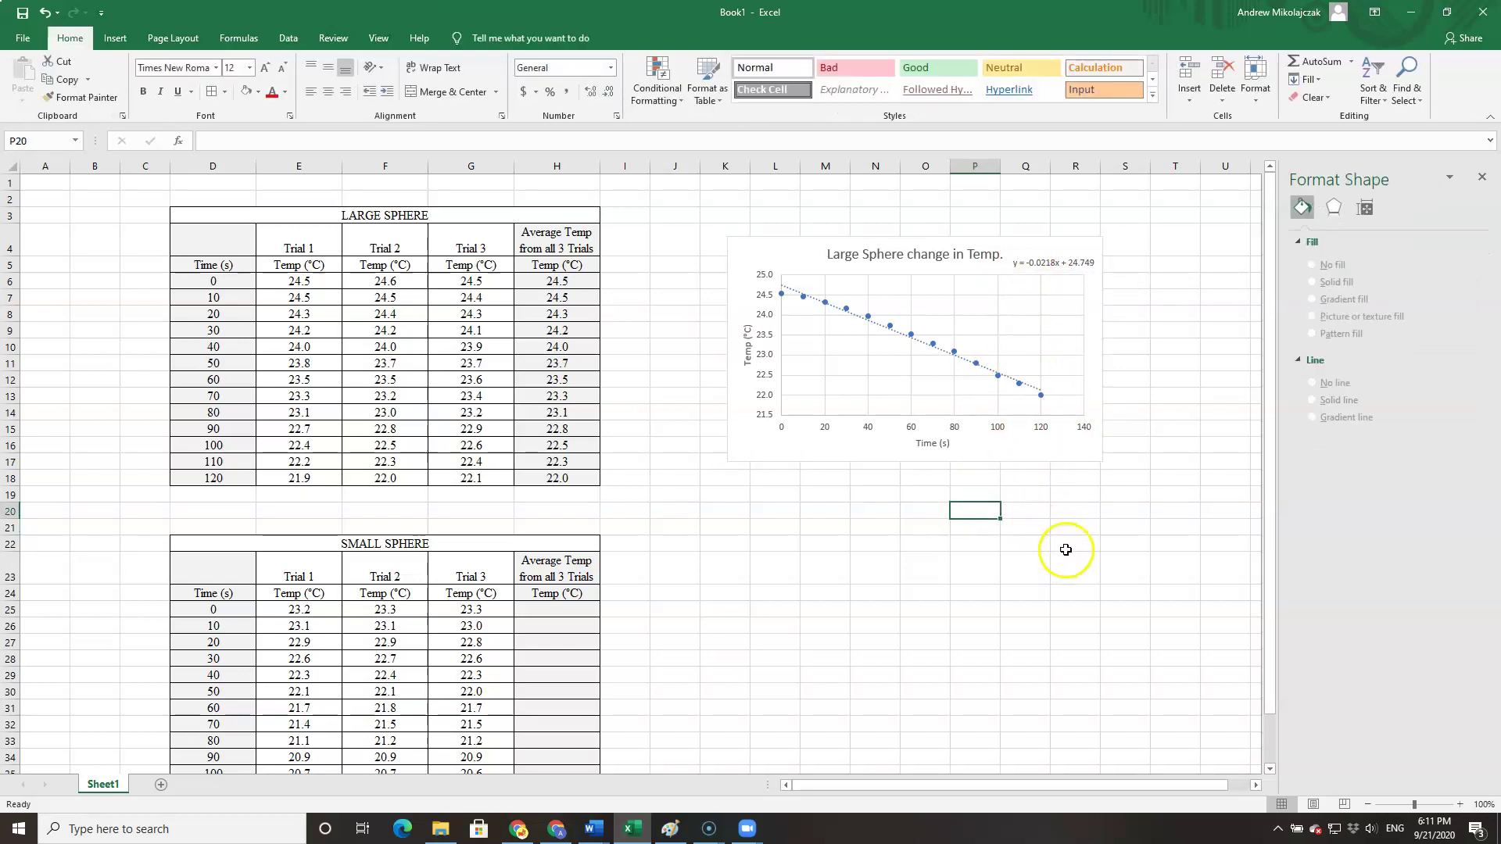
click(1039, 458)
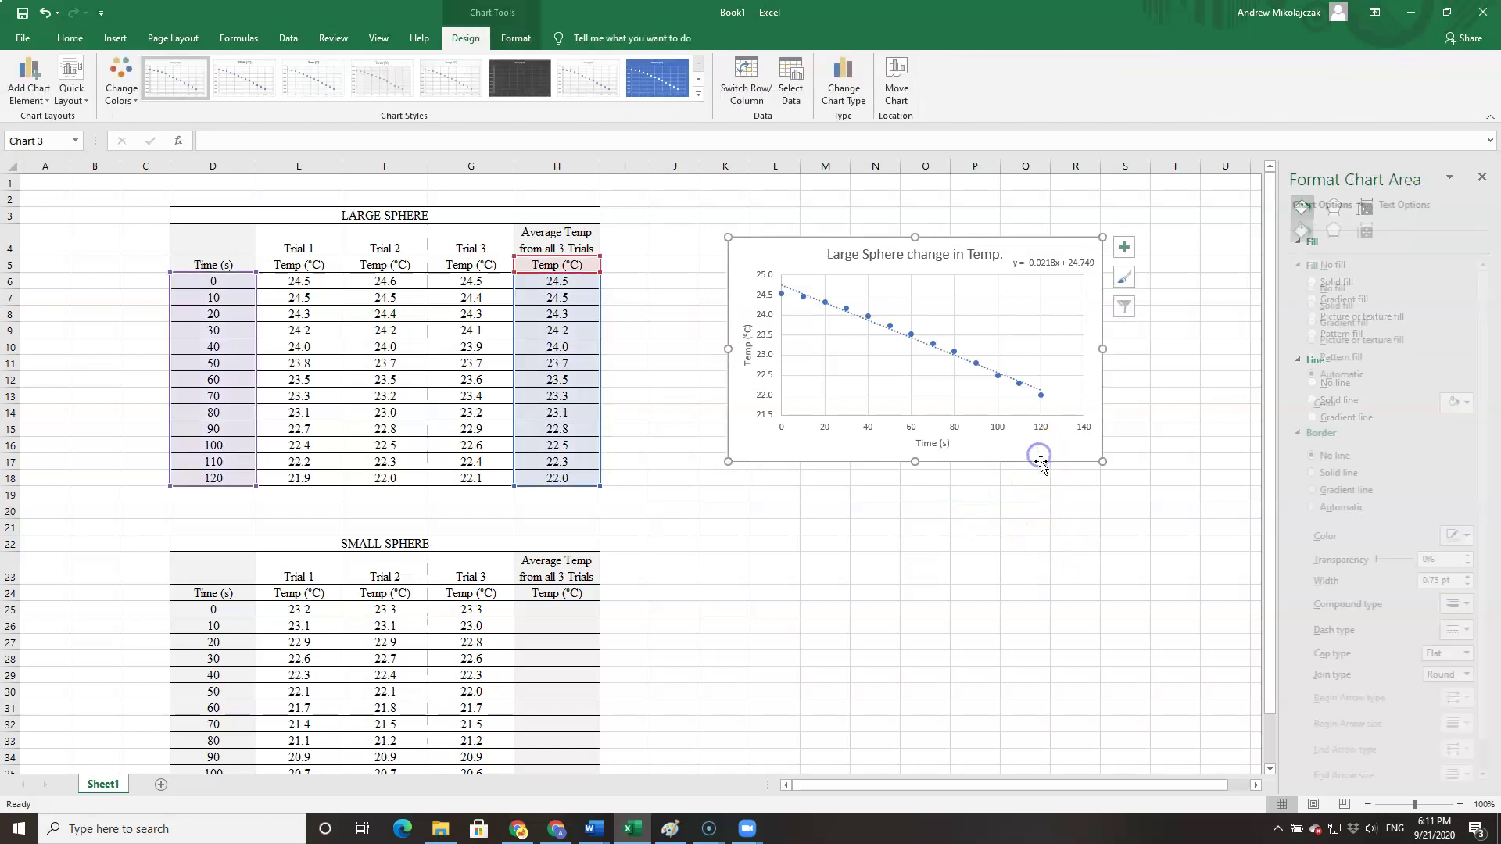
click(1012, 582)
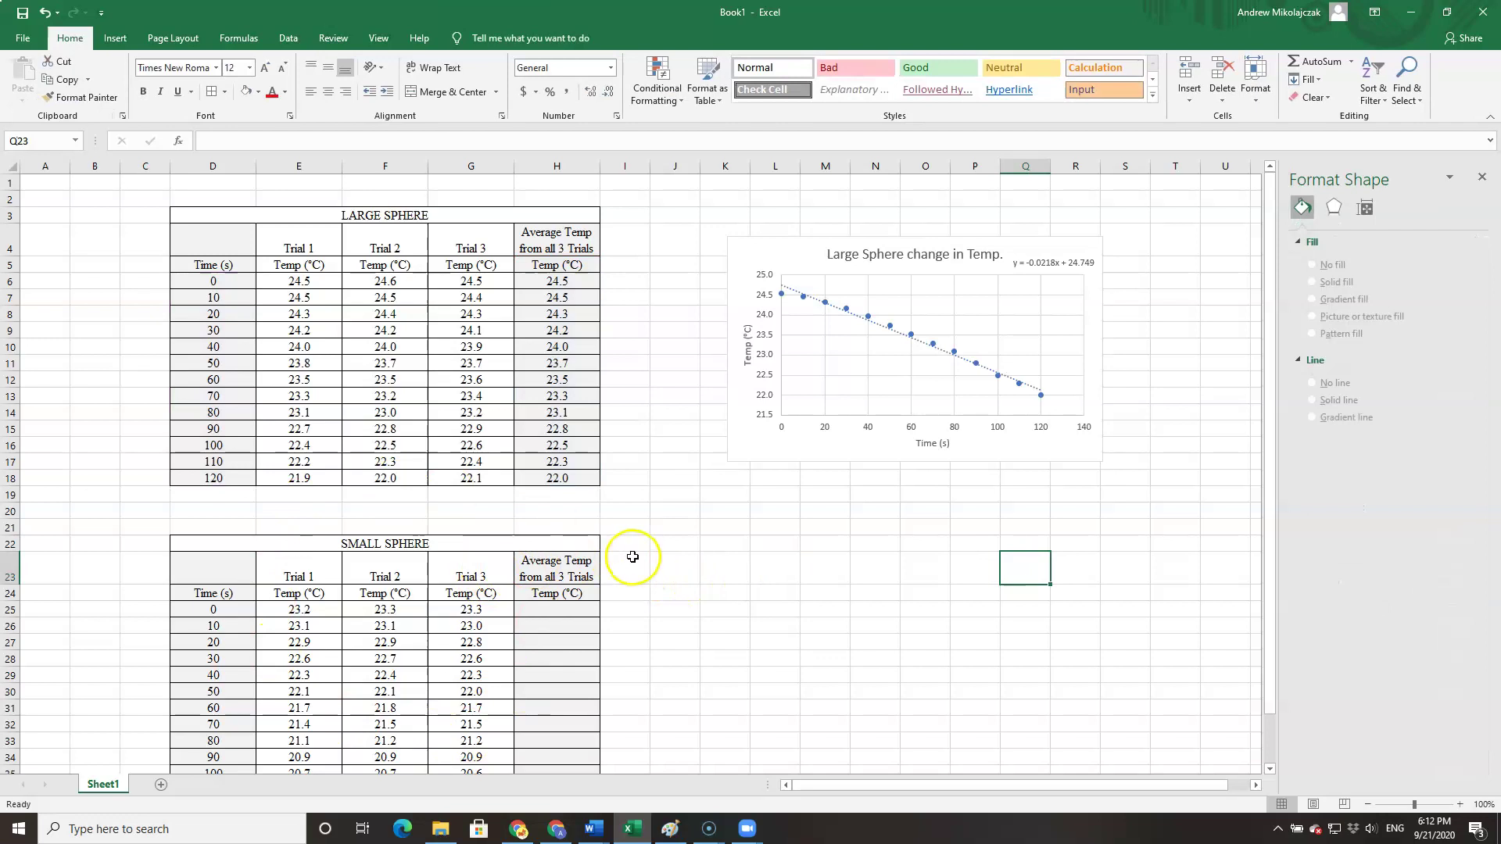